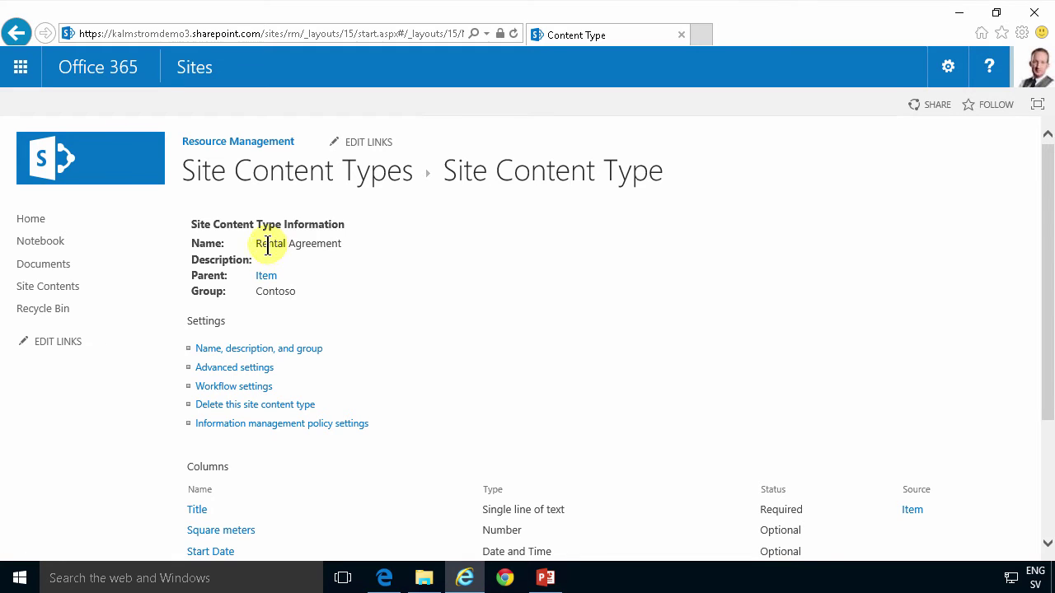
Step: Create a Custom List app named 'Warehouses Agreements' from Site Contents
{"action": "left_click", "coordinate": [50, 286]}
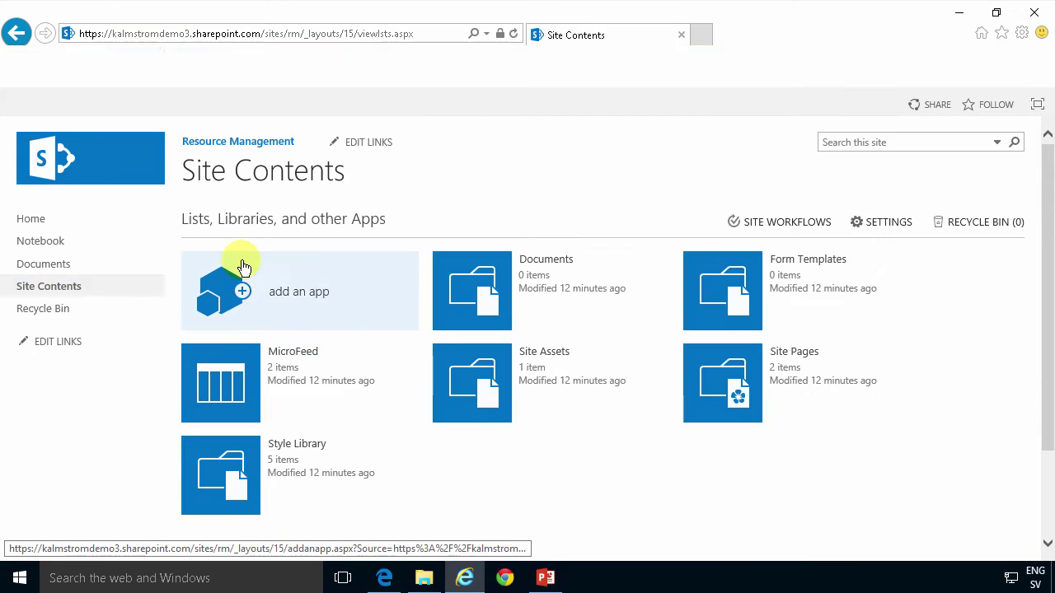
{"action": "left_click", "coordinate": [280, 280]}
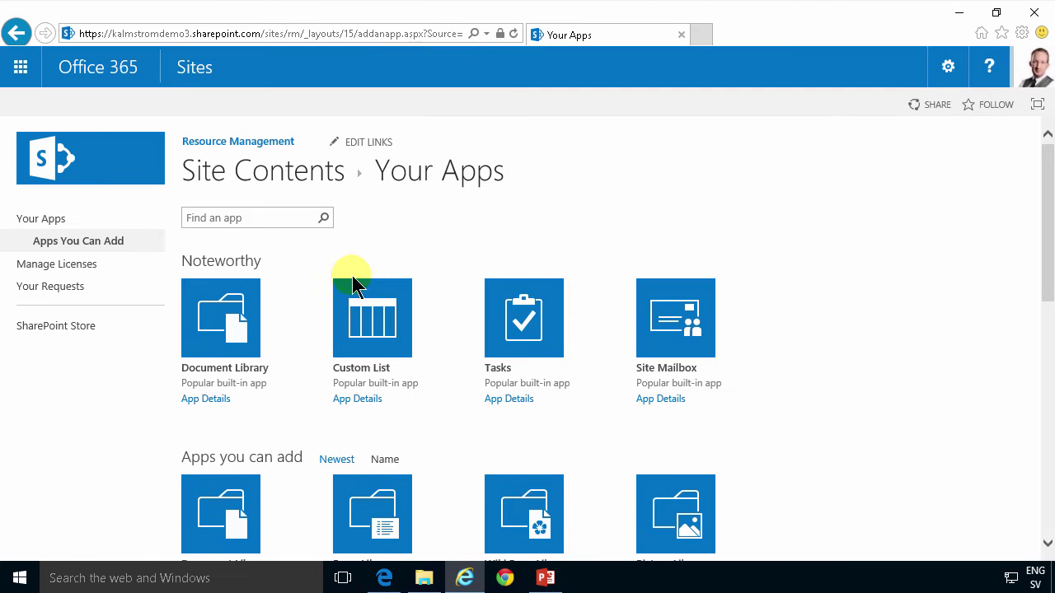
{"action": "left_click", "coordinate": [365, 301]}
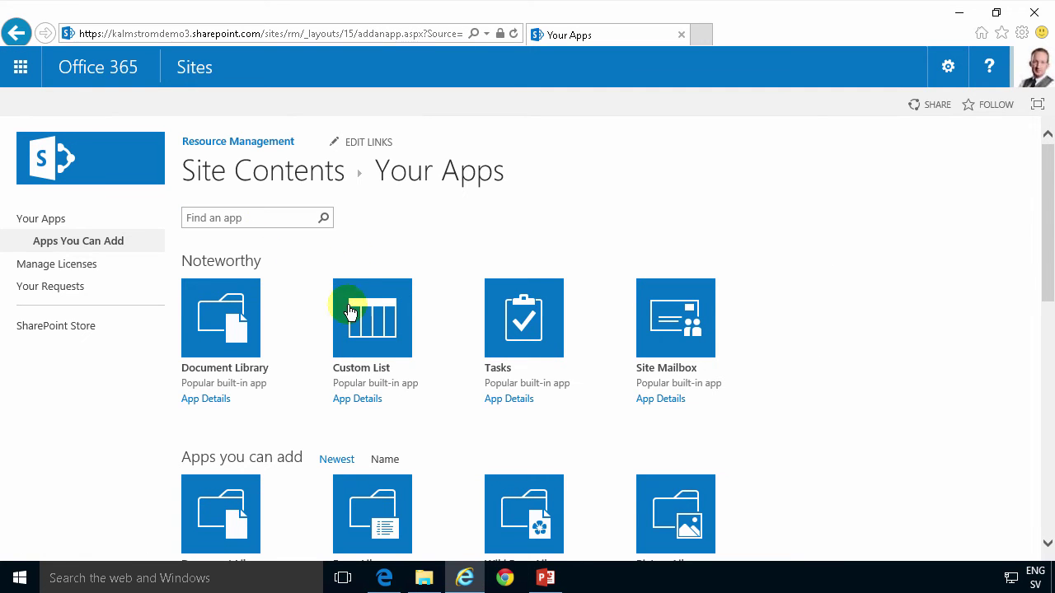
{"action": "type", "text": "W"}
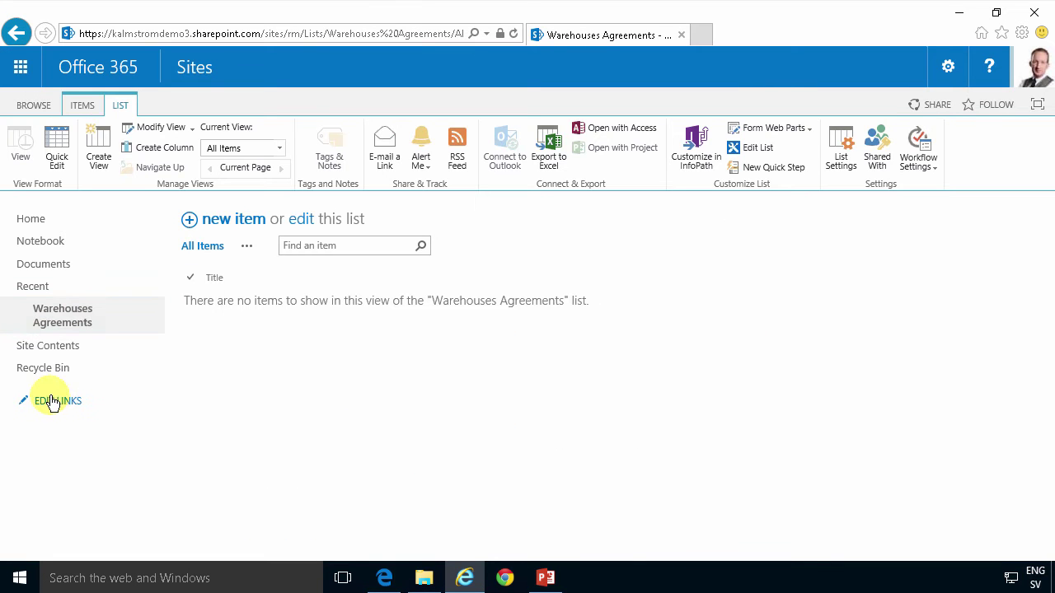
Step: Add an 'Agreements' navigation link and nest Warehouses Agreements beneath it
{"action": "left_click", "coordinate": [51, 402]}
{"action": "left_click_drag", "start_coordinate": [62, 322], "coordinate": [54, 286]}
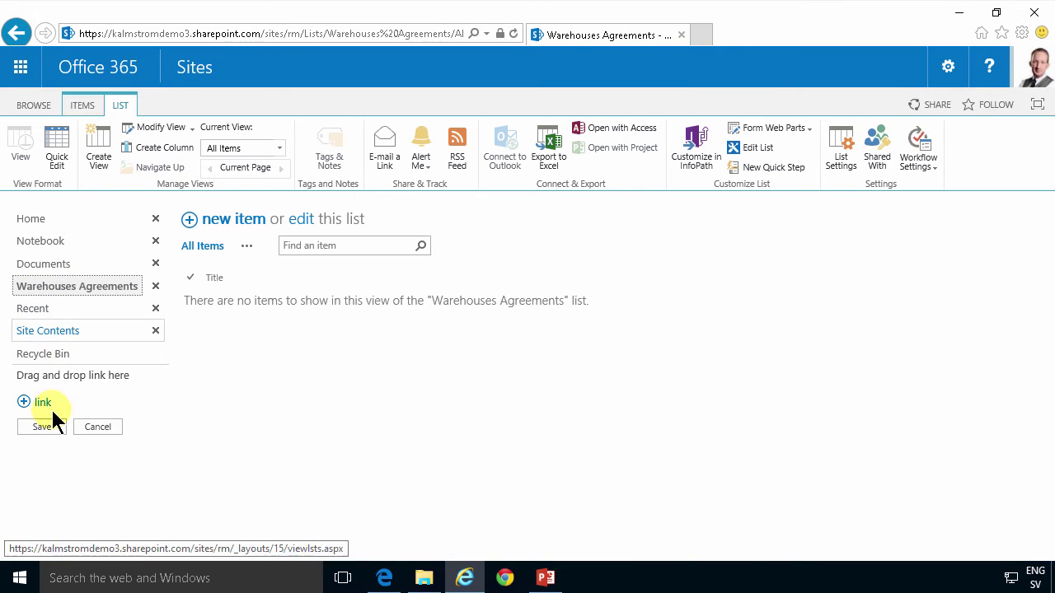
{"action": "left_click", "coordinate": [30, 403]}
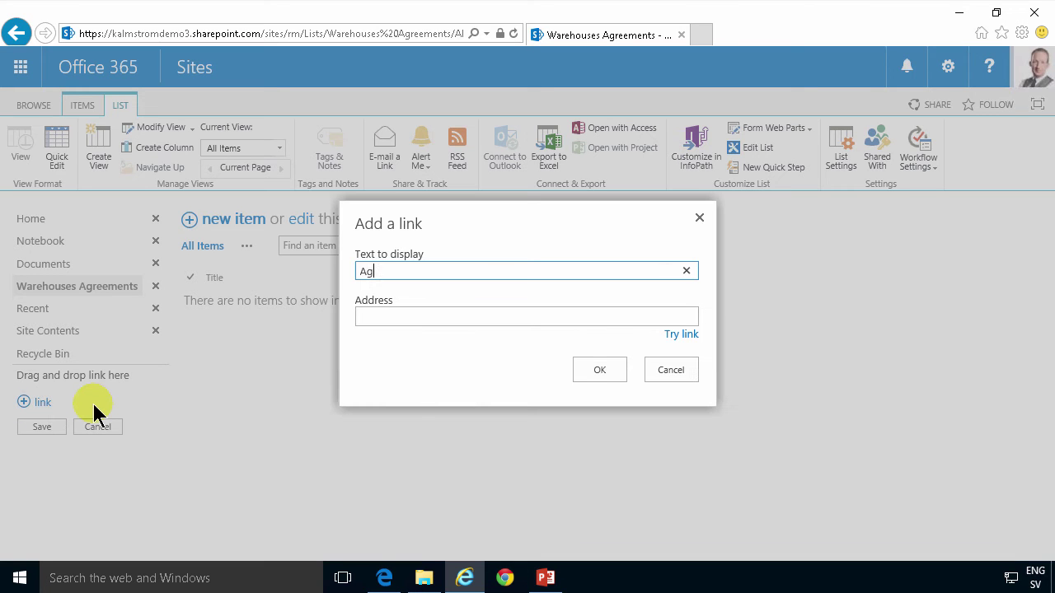
{"action": "type", "text": "Agreements"}
{"action": "key", "text": "Return"}
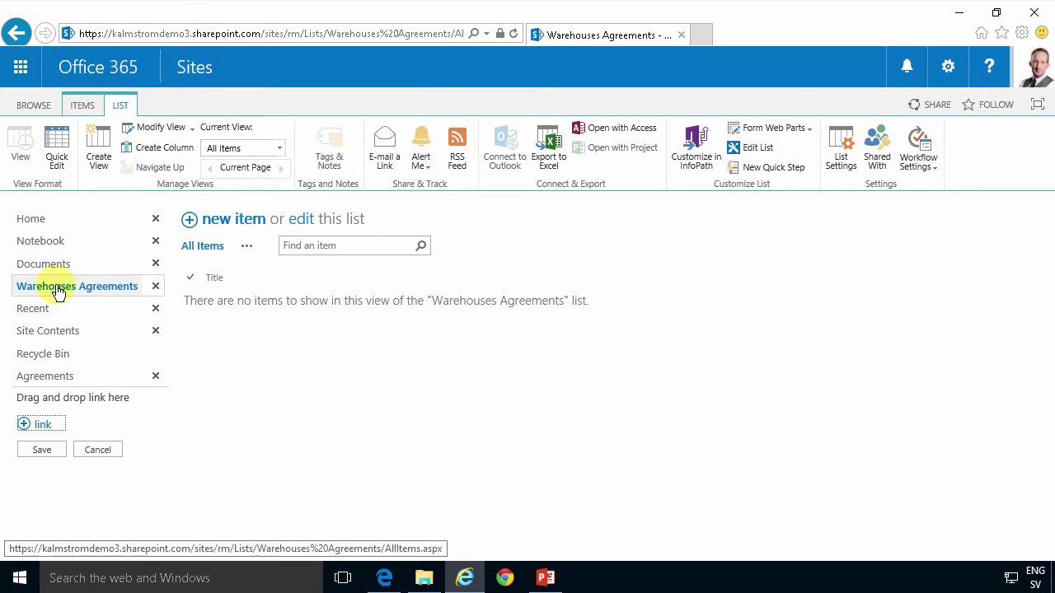
{"action": "left_click_drag", "start_coordinate": [58, 292], "coordinate": [90, 389]}
Step: Shorten the nested link name to 'Warehouses' and save the navigation
{"action": "left_click", "coordinate": [95, 381]}
{"action": "double_click", "coordinate": [100, 375]}
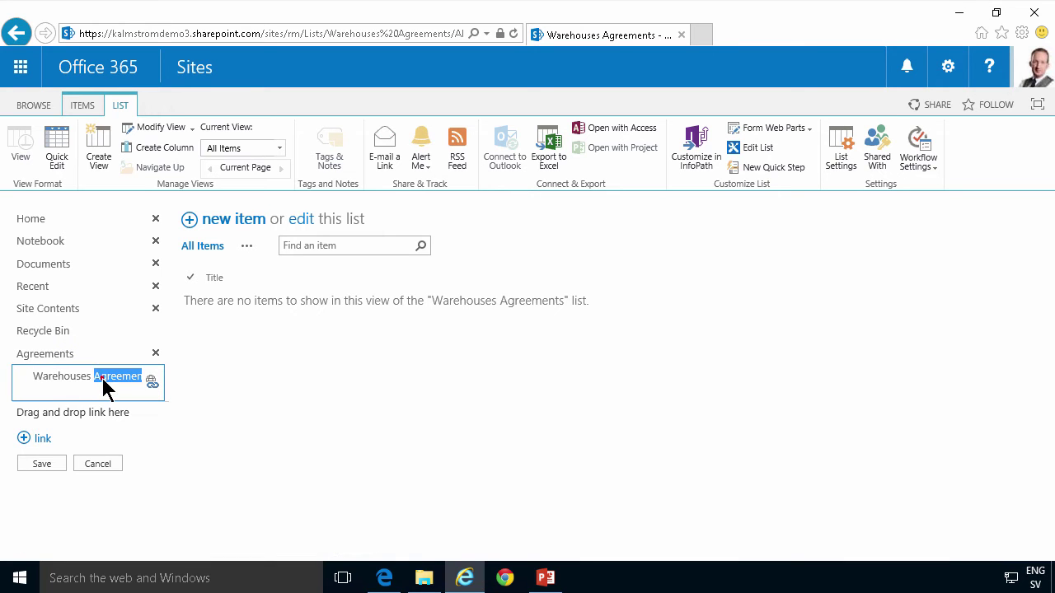
{"action": "key", "text": "Delete"}
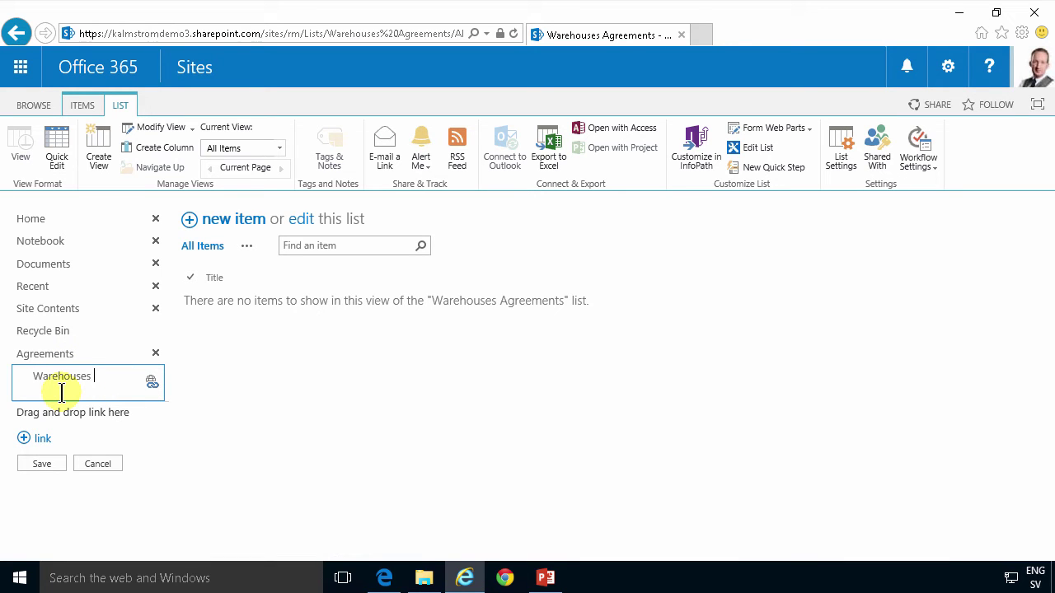
{"action": "key", "text": "Return"}
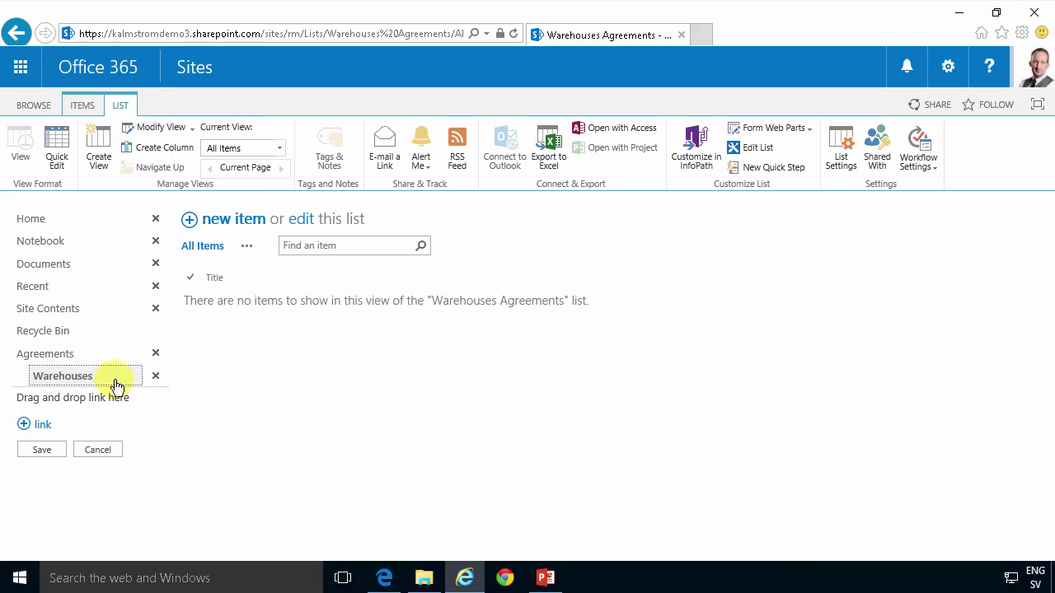
{"action": "left_click", "coordinate": [46, 450]}
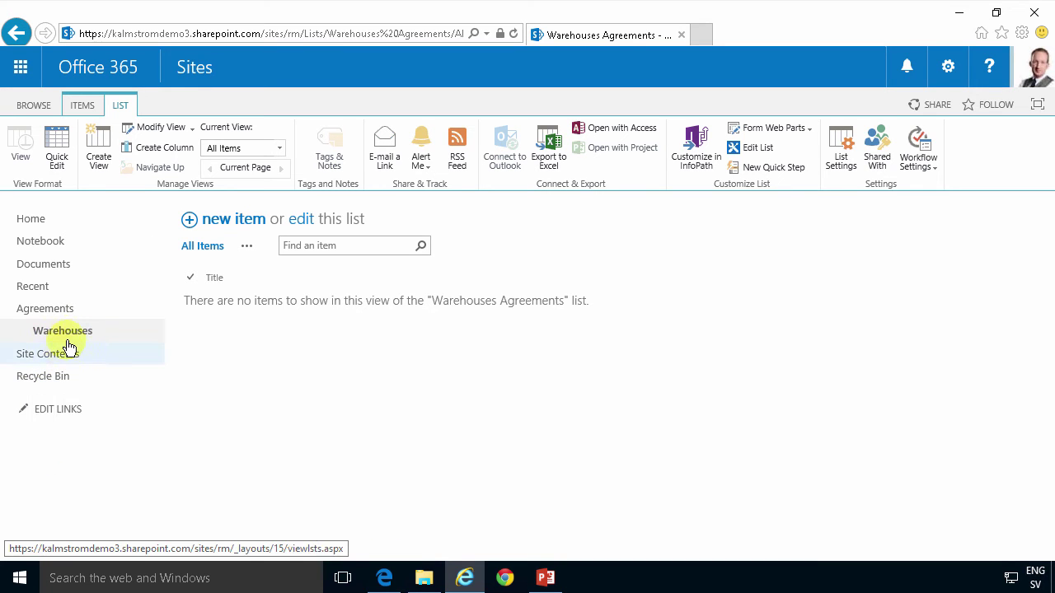
Step: Set 'Create a version each time you edit an item' to Yes in Versioning settings
{"action": "left_click", "coordinate": [838, 136]}
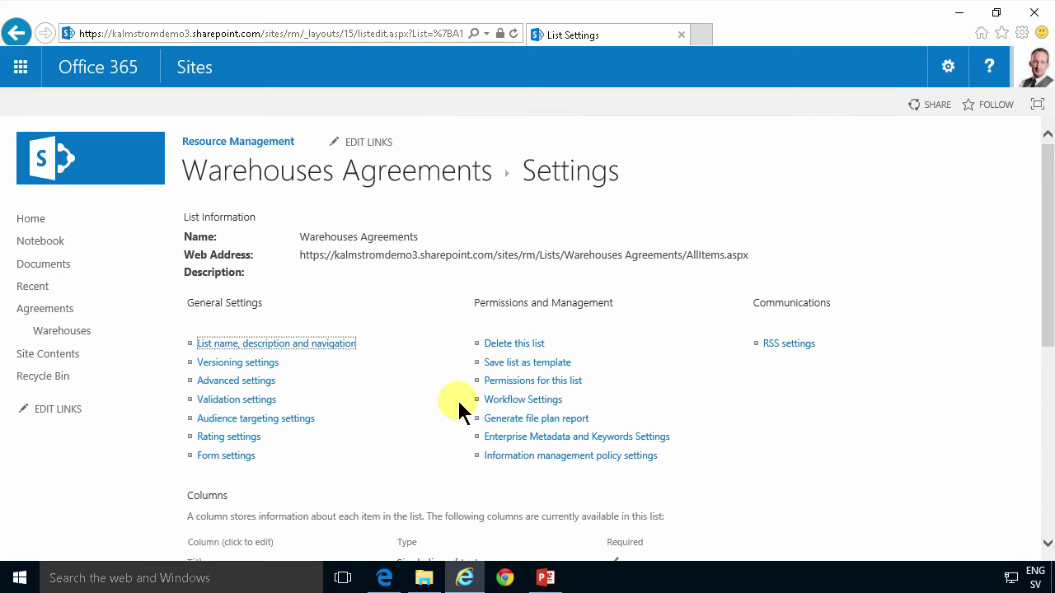
{"action": "left_click", "coordinate": [255, 363]}
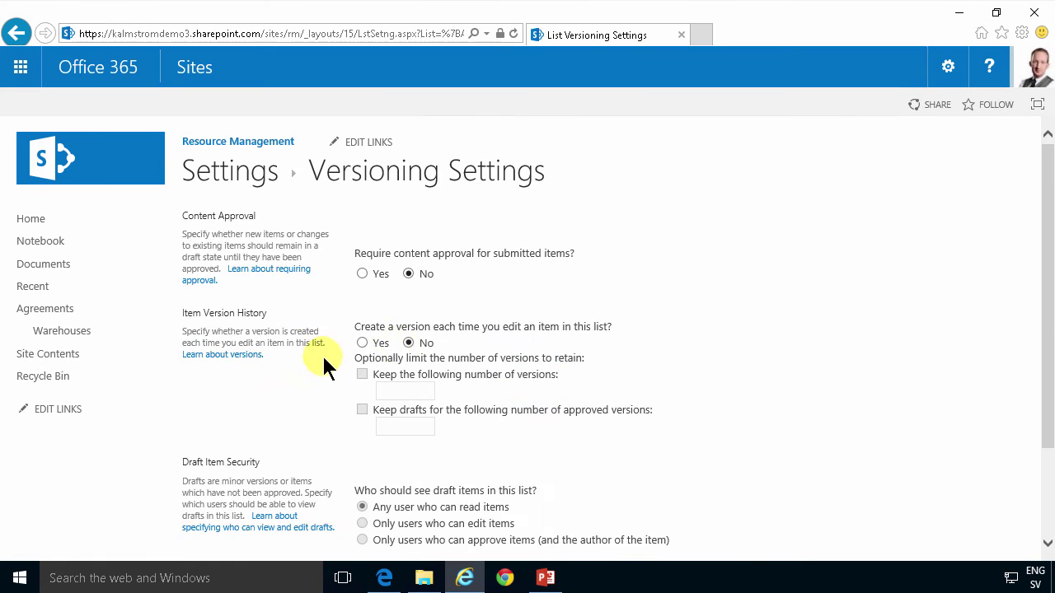
{"action": "left_click", "coordinate": [378, 344]}
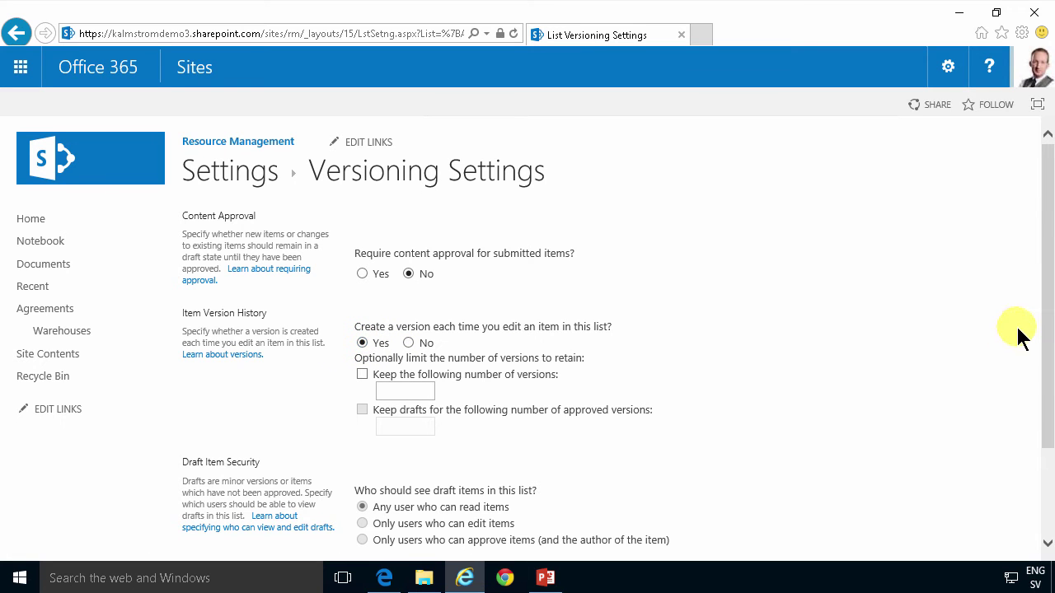
{"action": "left_click_drag", "start_coordinate": [1047, 401], "coordinate": [1017, 487]}
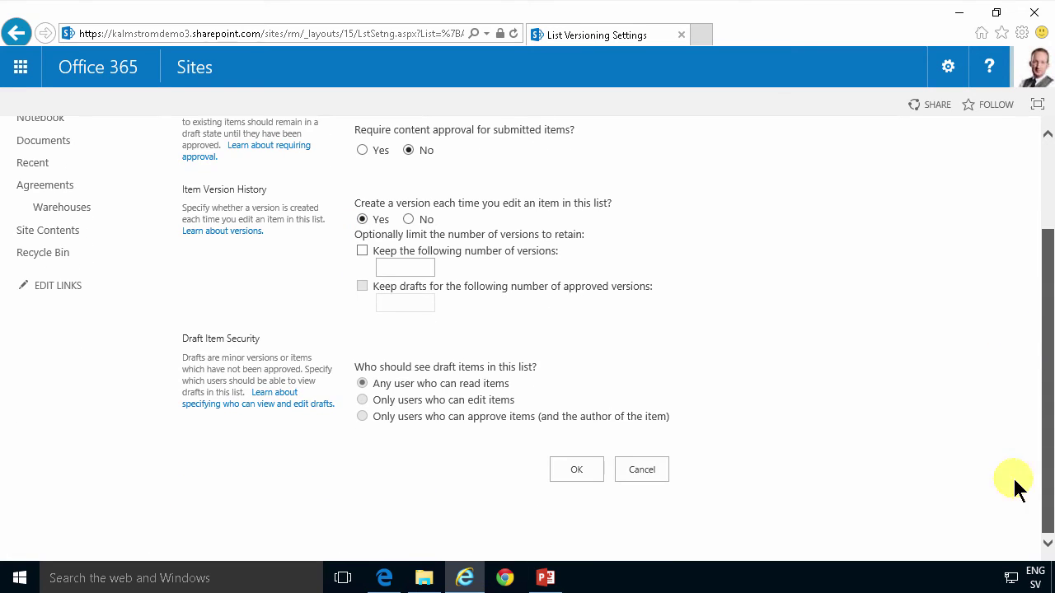
{"action": "left_click", "coordinate": [591, 471]}
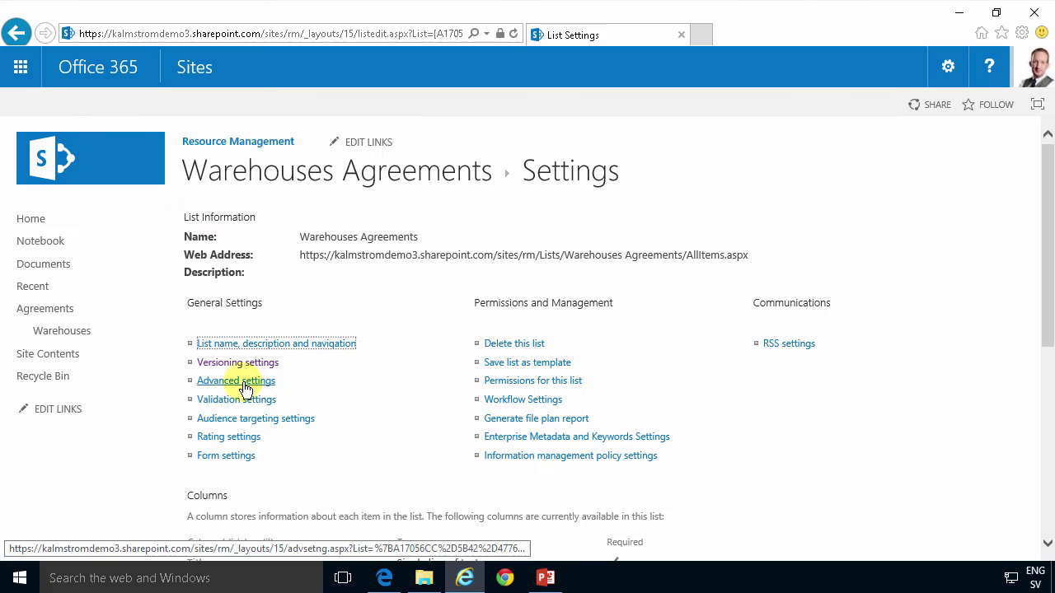
Step: In Advanced settings, set Allow management of content types and Launch forms in a dialog to Yes
{"action": "left_click", "coordinate": [244, 388]}
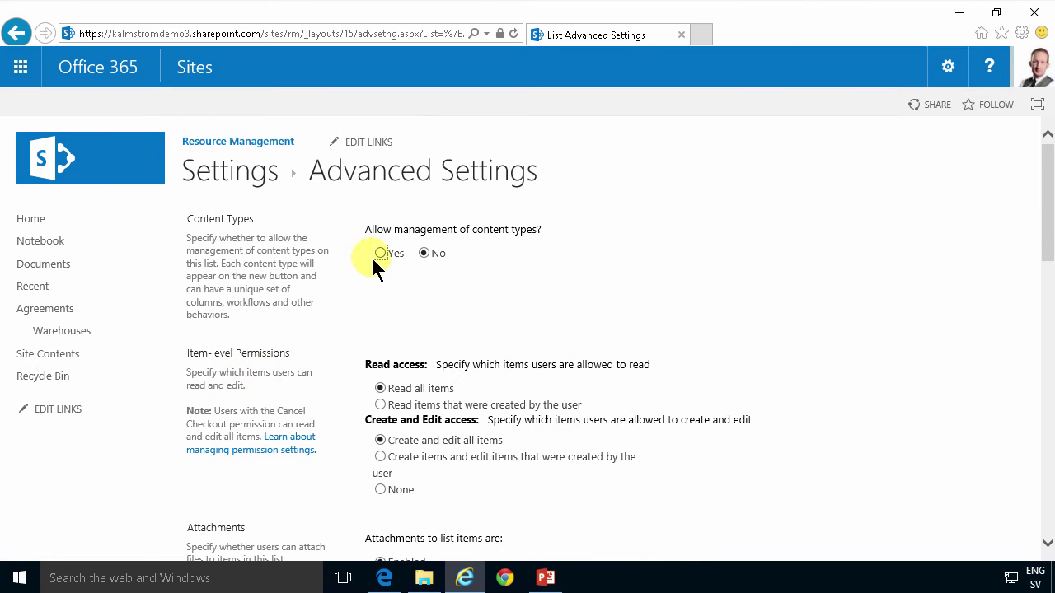
{"action": "left_click", "coordinate": [384, 254]}
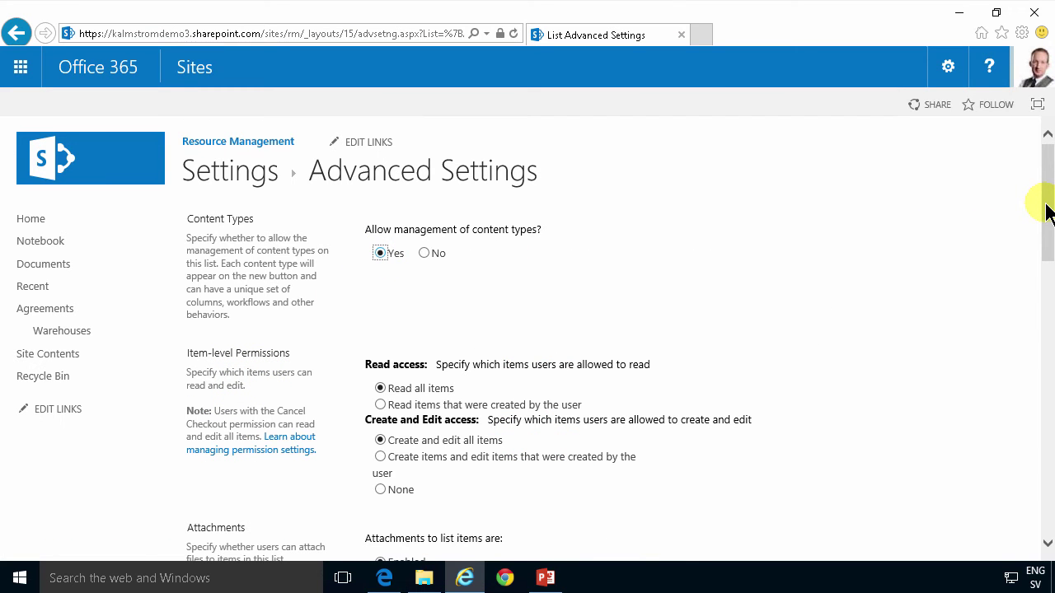
{"action": "left_click_drag", "start_coordinate": [1046, 213], "coordinate": [1048, 484]}
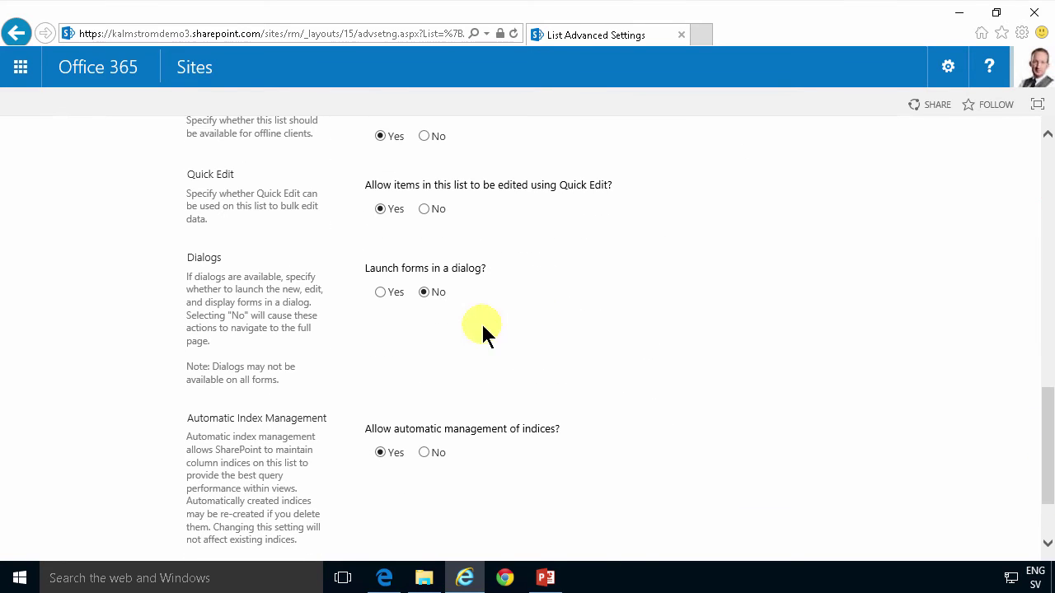
{"action": "left_click", "coordinate": [382, 295]}
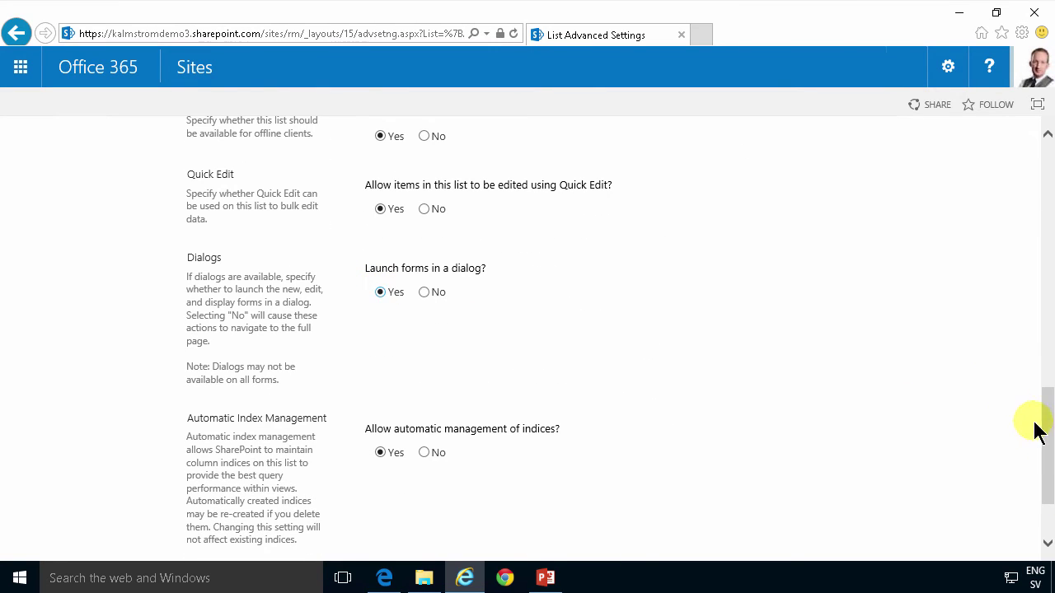
{"action": "left_click_drag", "start_coordinate": [1043, 439], "coordinate": [1043, 467]}
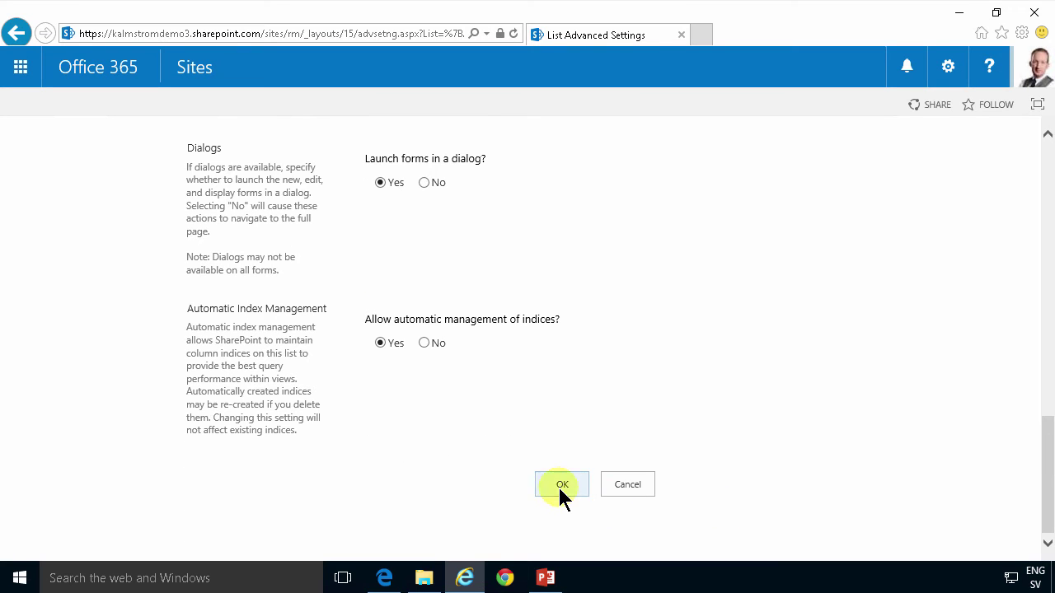
{"action": "left_click", "coordinate": [560, 484]}
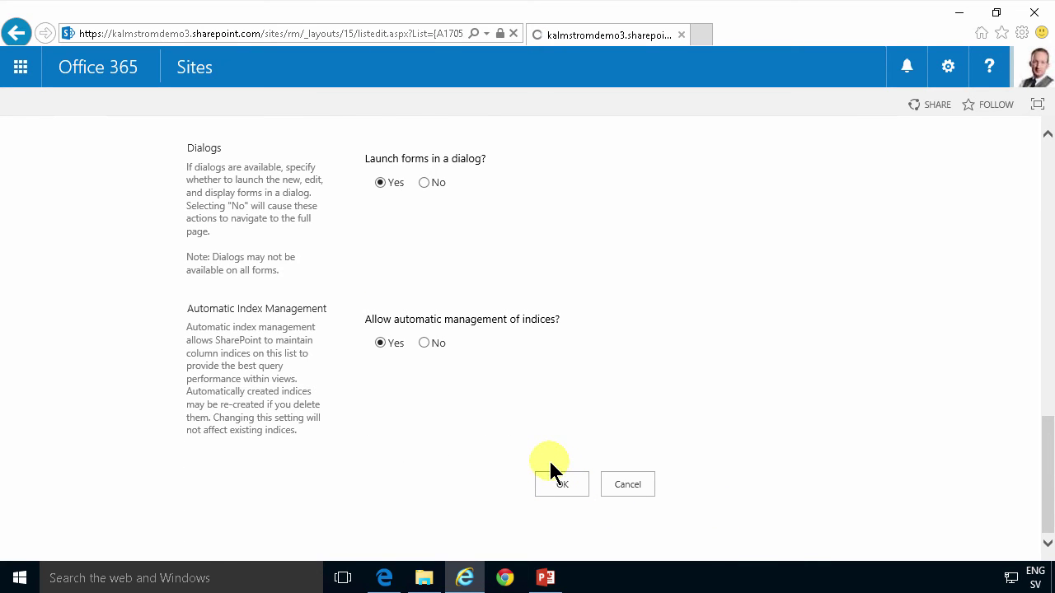
{"action": "scroll", "coordinate": [298, 460], "scroll_direction": "down", "scroll_amount": 3}
{"action": "scroll", "coordinate": [298, 460], "scroll_direction": "down", "scroll_amount": 3}
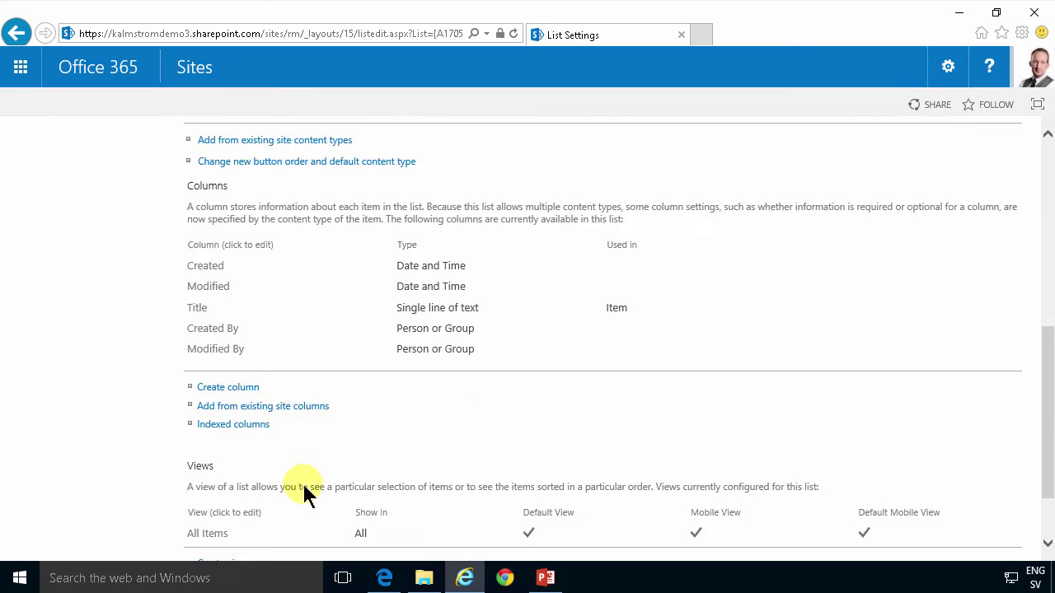
Step: Add the Edit (link to edit item) column to All Items at position 1
{"action": "left_click", "coordinate": [223, 468]}
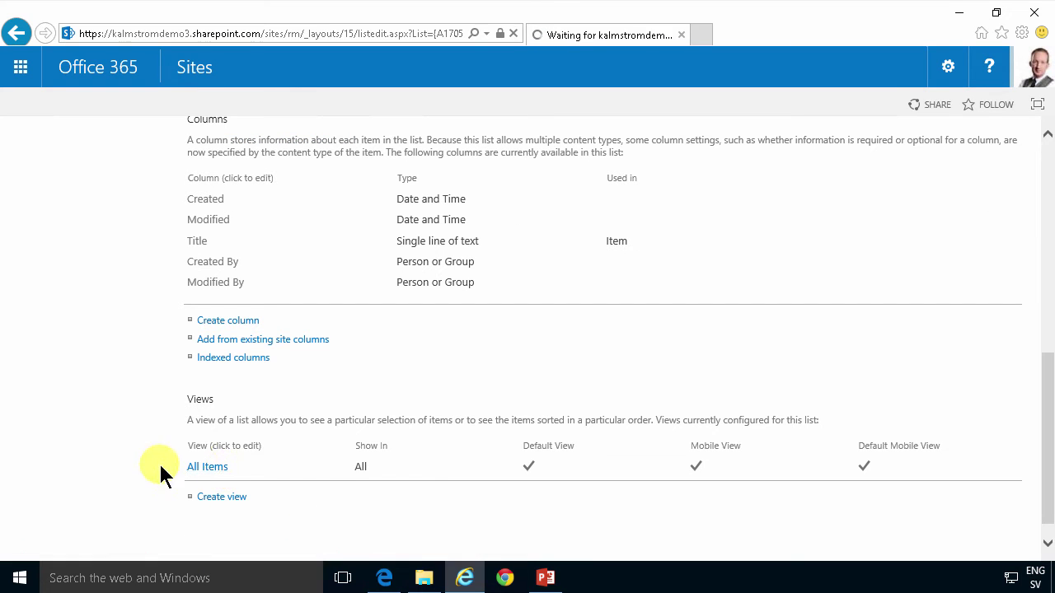
{"action": "left_click", "coordinate": [211, 470]}
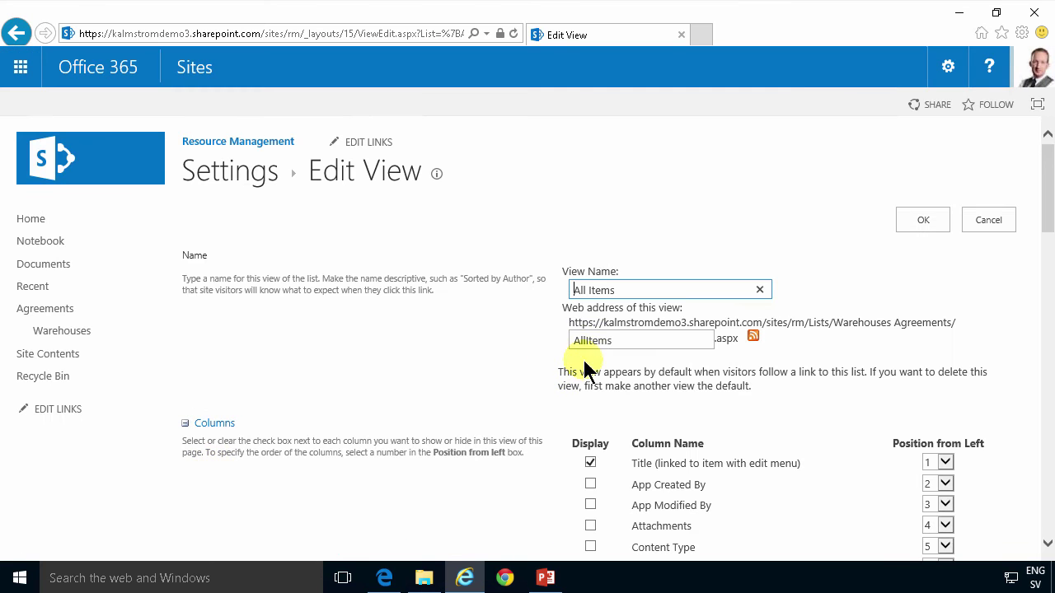
{"action": "scroll", "coordinate": [605, 515], "scroll_direction": "down", "scroll_amount": 3}
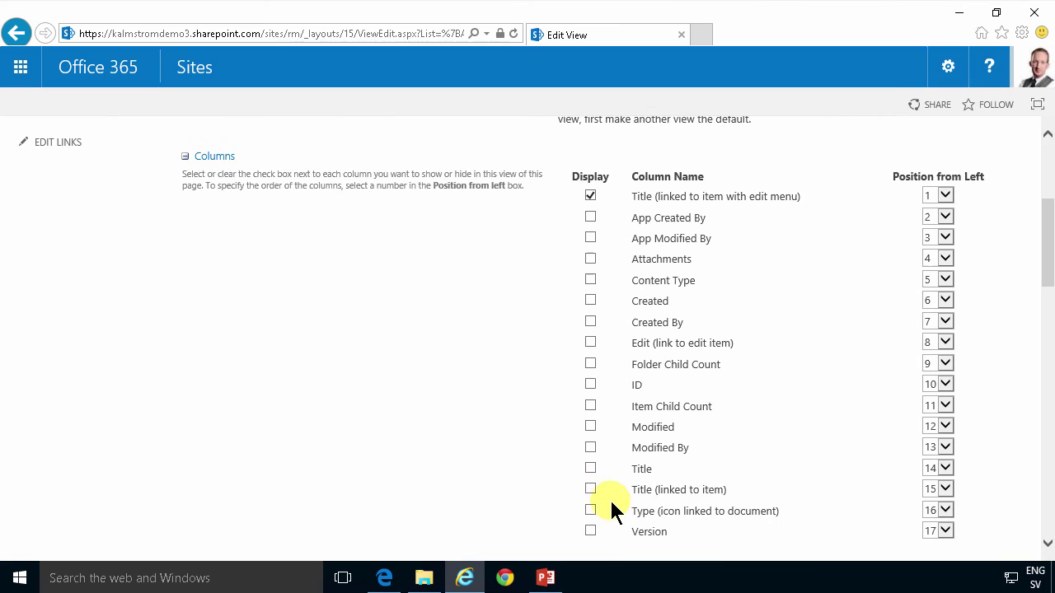
{"action": "left_click", "coordinate": [590, 342]}
{"action": "left_click", "coordinate": [939, 349]}
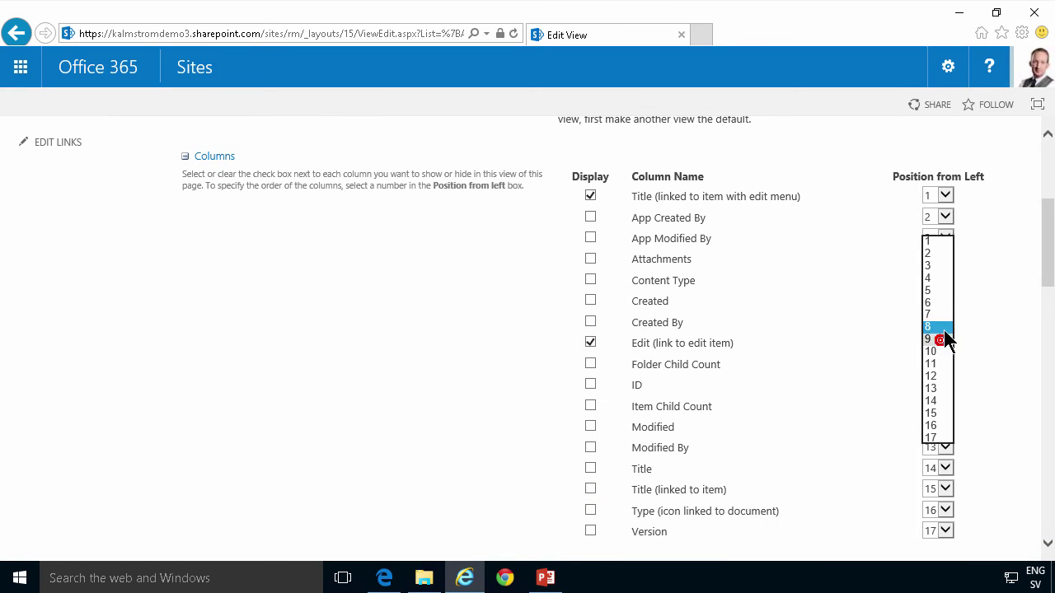
{"action": "left_click", "coordinate": [937, 244]}
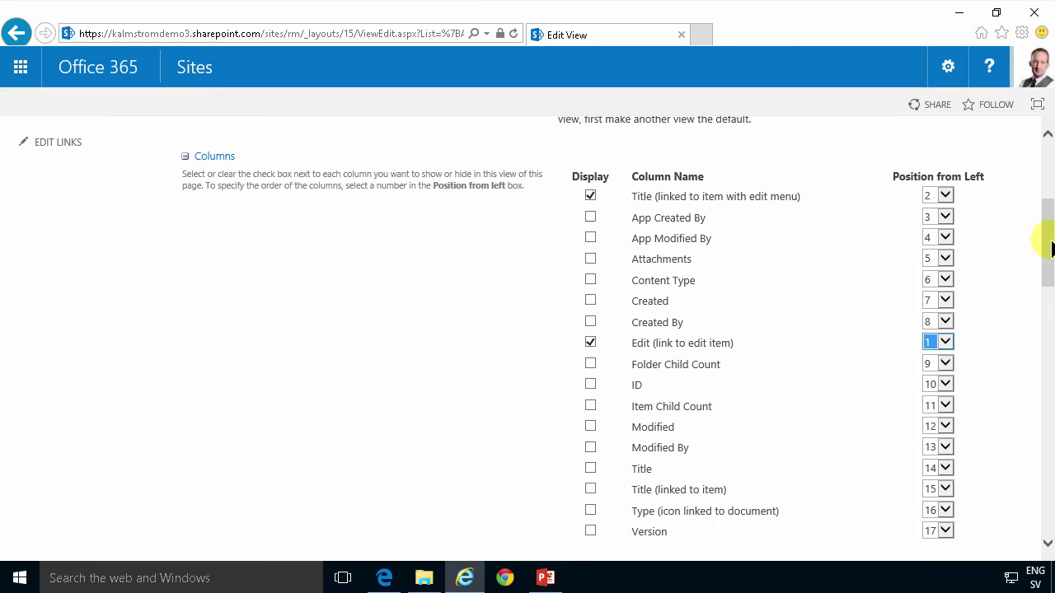
{"action": "scroll", "coordinate": [1035, 261], "scroll_direction": "up", "scroll_amount": 3}
{"action": "left_click", "coordinate": [932, 220]}
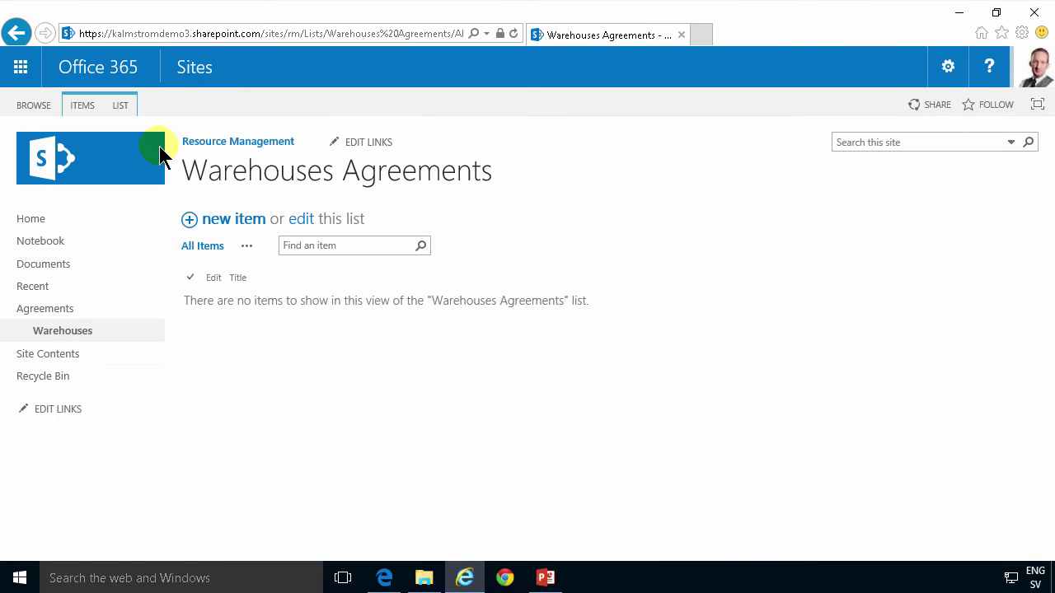
Step: Add the existing Rental Agreement content type from the Contoso group to the list
{"action": "left_click", "coordinate": [121, 105]}
{"action": "left_click", "coordinate": [843, 216]}
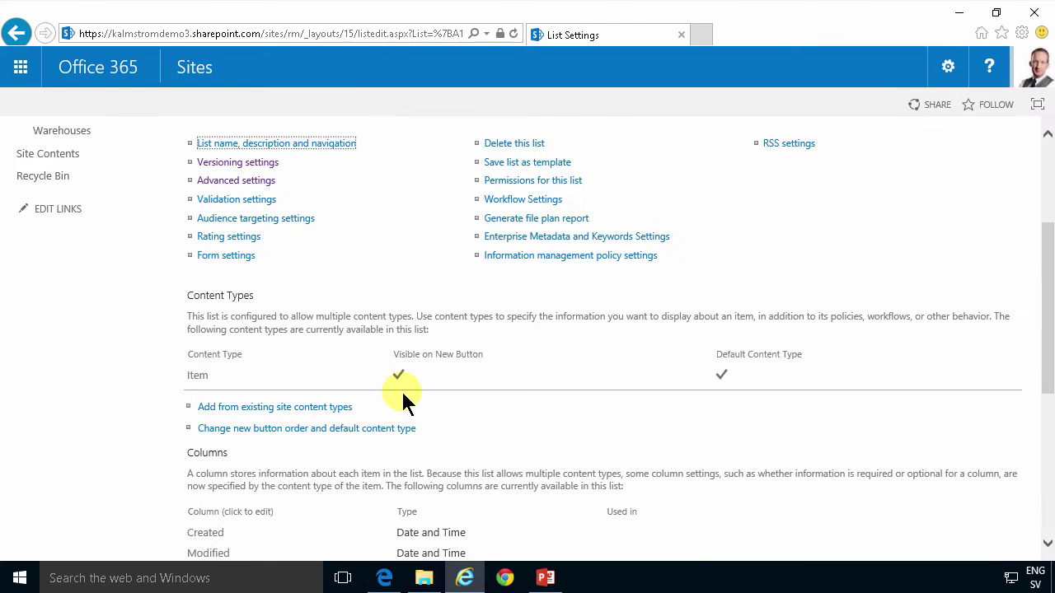
{"action": "scroll", "coordinate": [402, 398], "scroll_direction": "down", "scroll_amount": 1}
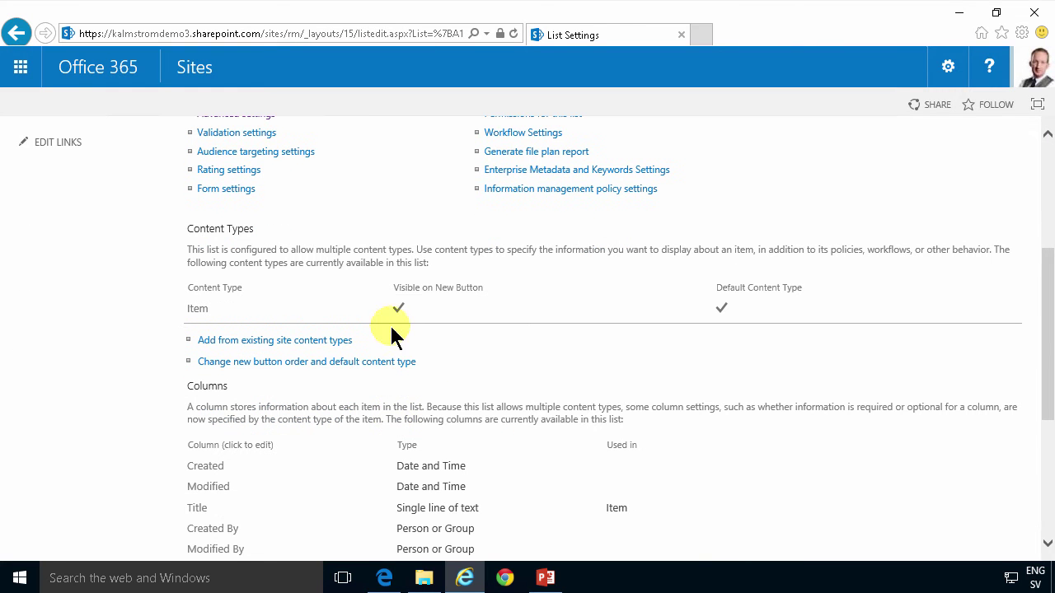
{"action": "left_click", "coordinate": [319, 345]}
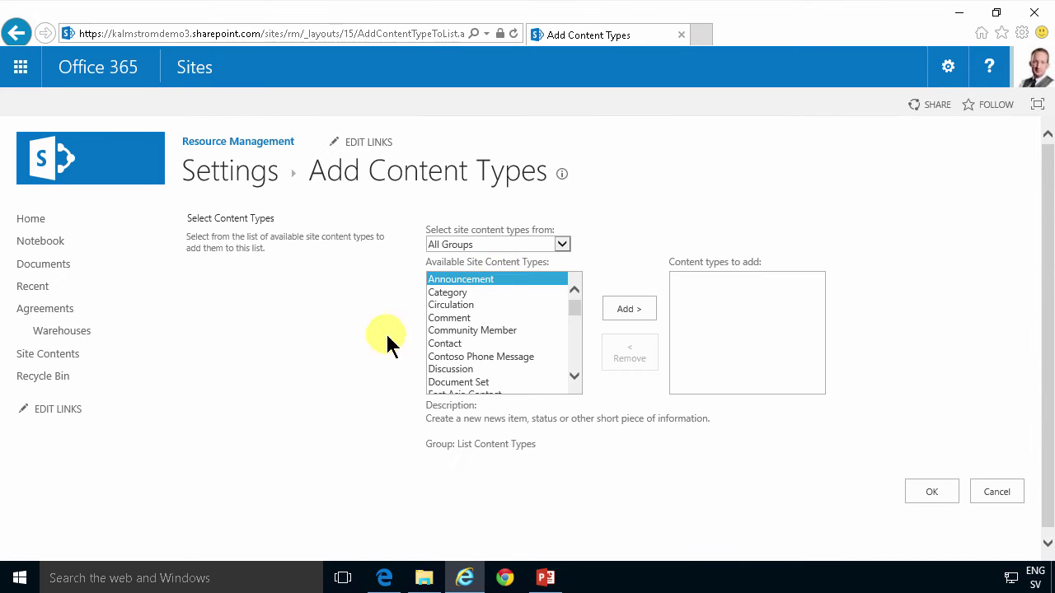
{"action": "left_click", "coordinate": [551, 244]}
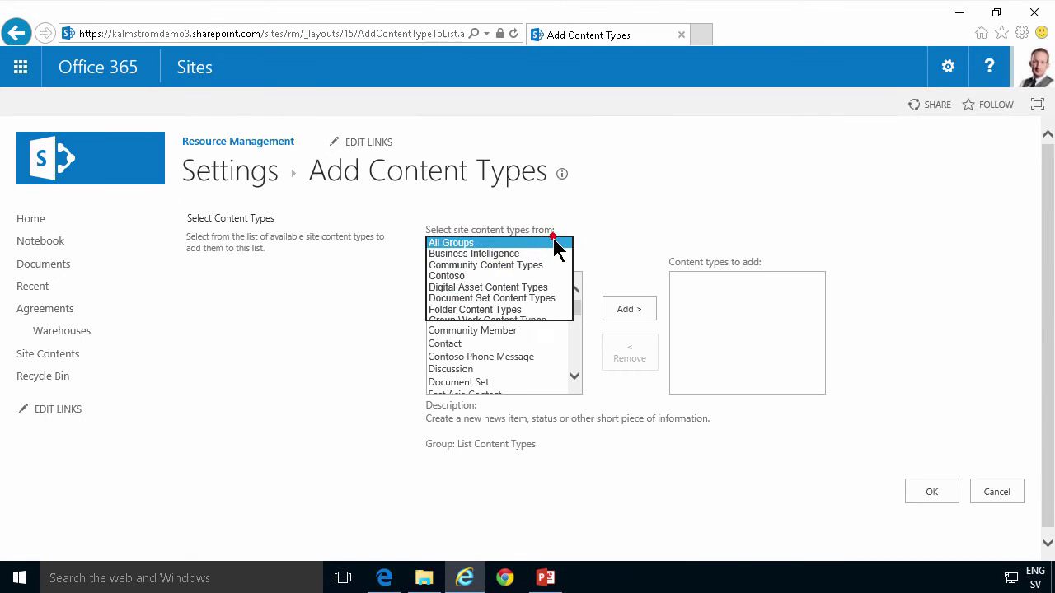
{"action": "left_click", "coordinate": [501, 277]}
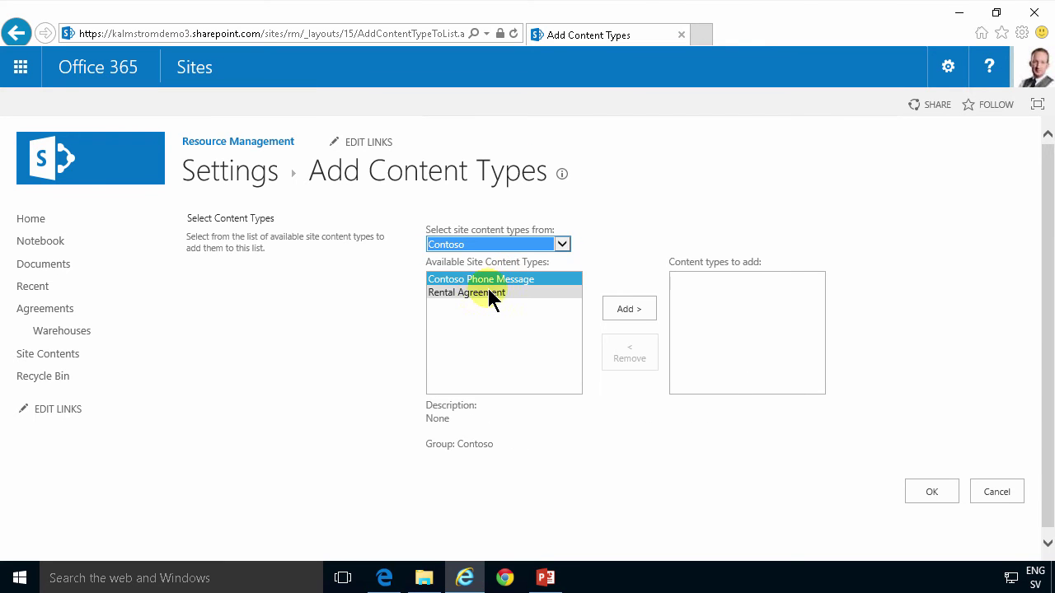
{"action": "left_click", "coordinate": [471, 293]}
{"action": "left_click", "coordinate": [640, 305]}
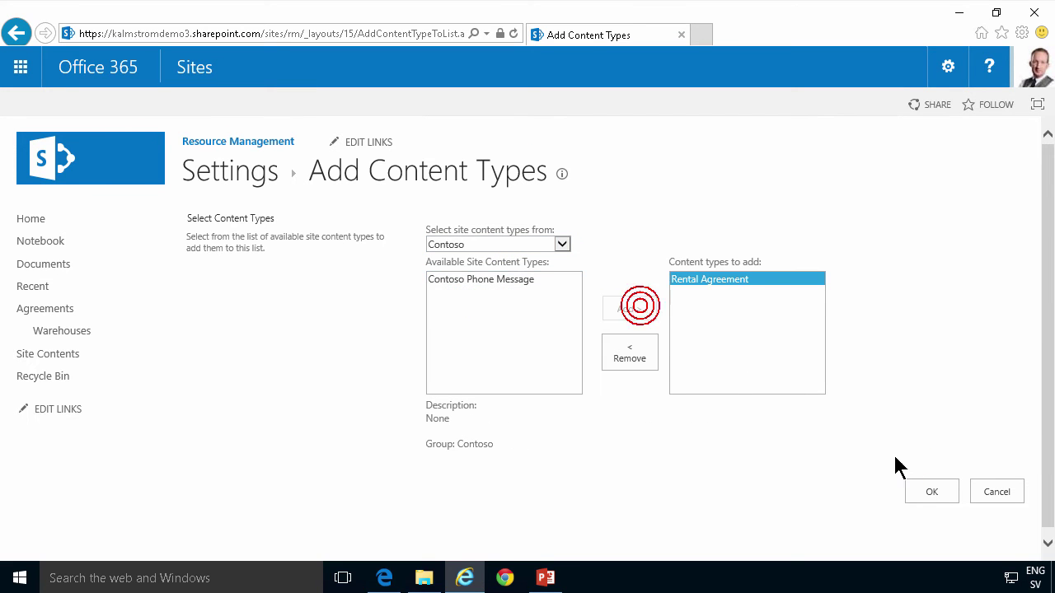
{"action": "left_click", "coordinate": [920, 491]}
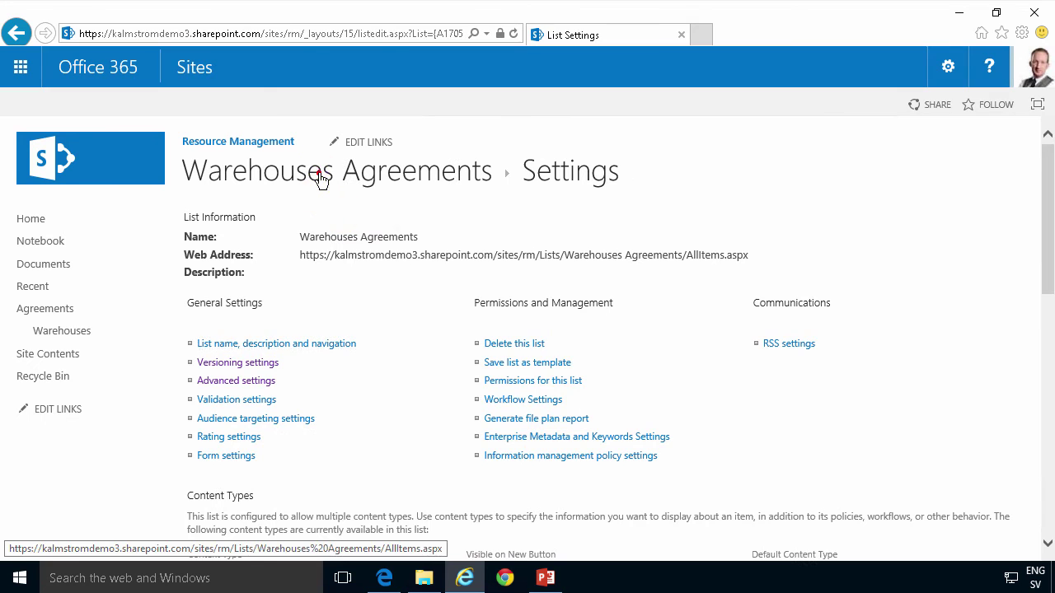
{"action": "left_click", "coordinate": [226, 221]}
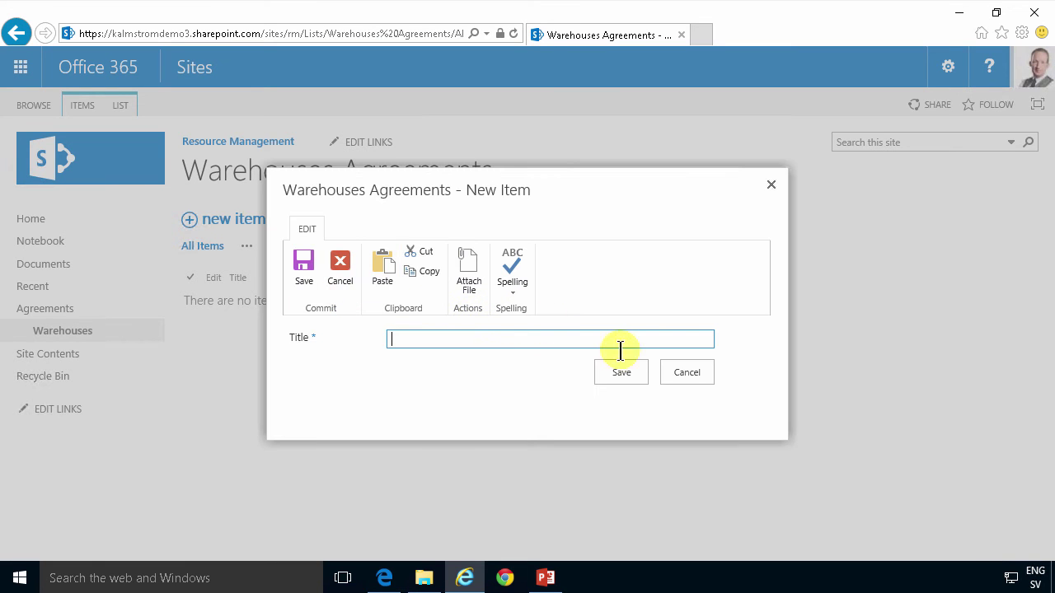
Step: Check that New Item offers a Rental Agreement form, closing the forms without saving
{"action": "left_click", "coordinate": [684, 376]}
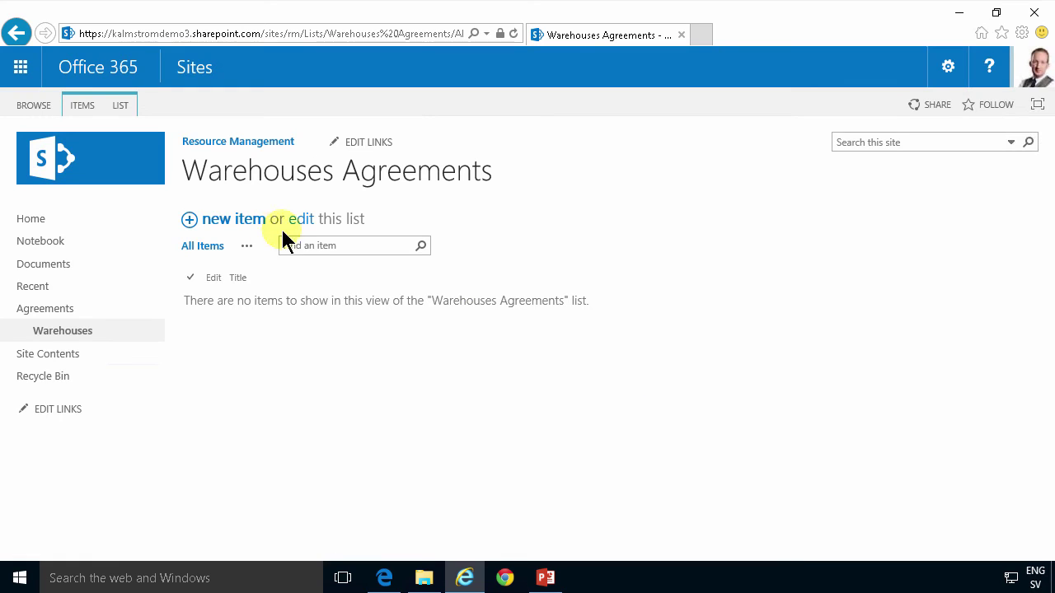
{"action": "left_click", "coordinate": [84, 108]}
{"action": "left_click", "coordinate": [33, 167]}
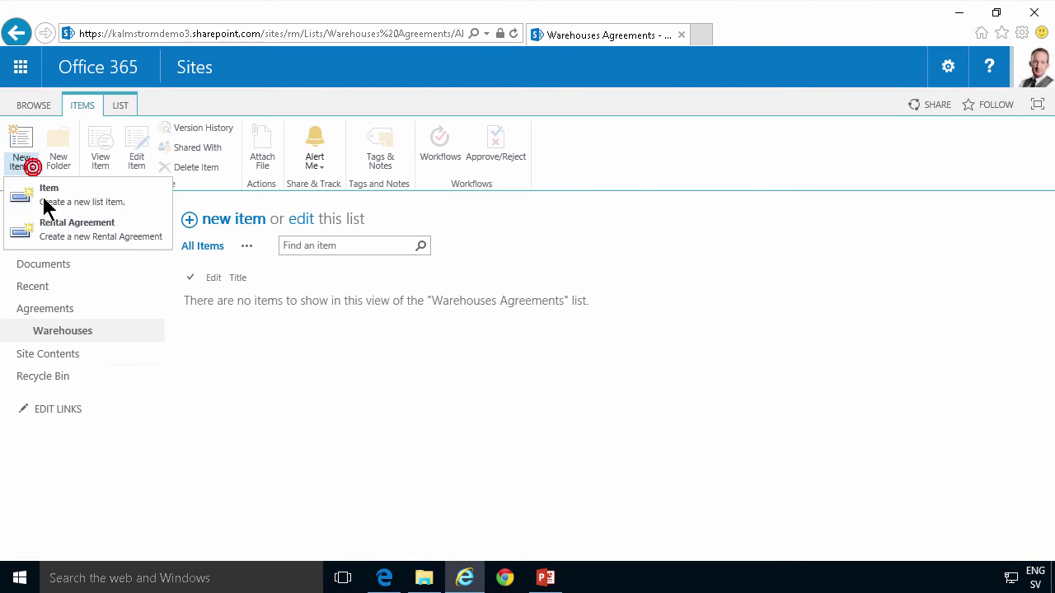
{"action": "left_click", "coordinate": [68, 239]}
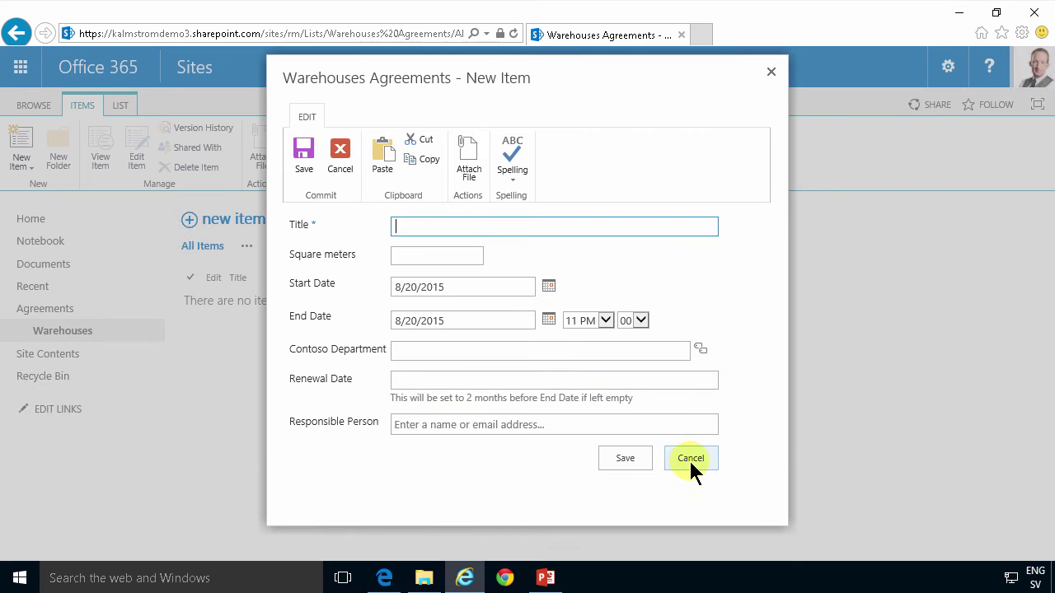
{"action": "left_click", "coordinate": [695, 468]}
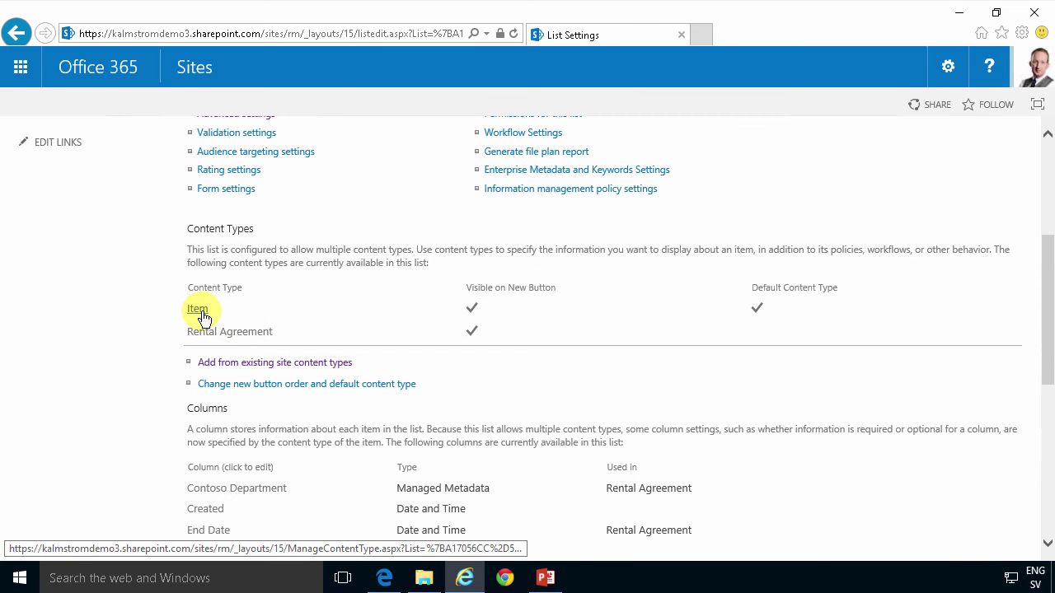
Step: Delete the Item content type from the list and return to the list
{"action": "left_click", "coordinate": [200, 312]}
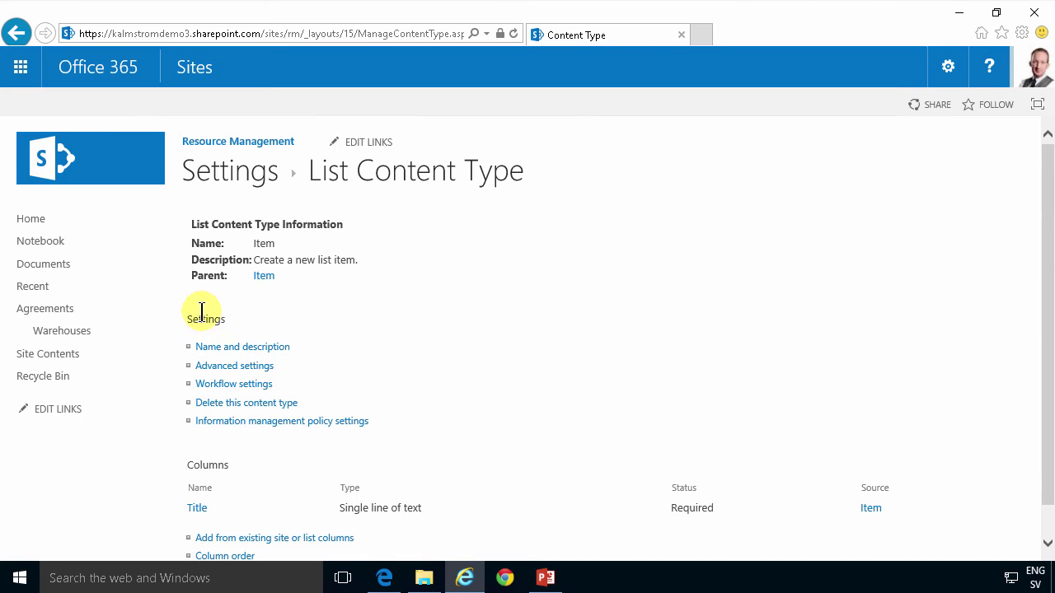
{"action": "scroll", "coordinate": [363, 408], "scroll_direction": "down", "scroll_amount": 1}
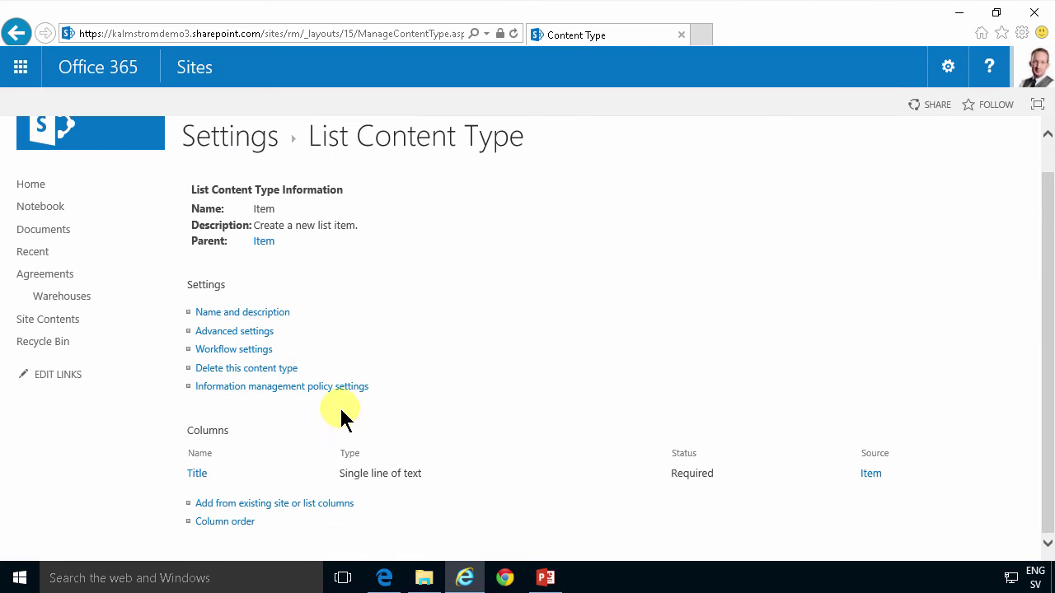
{"action": "left_click", "coordinate": [255, 368]}
{"action": "left_click", "coordinate": [563, 354]}
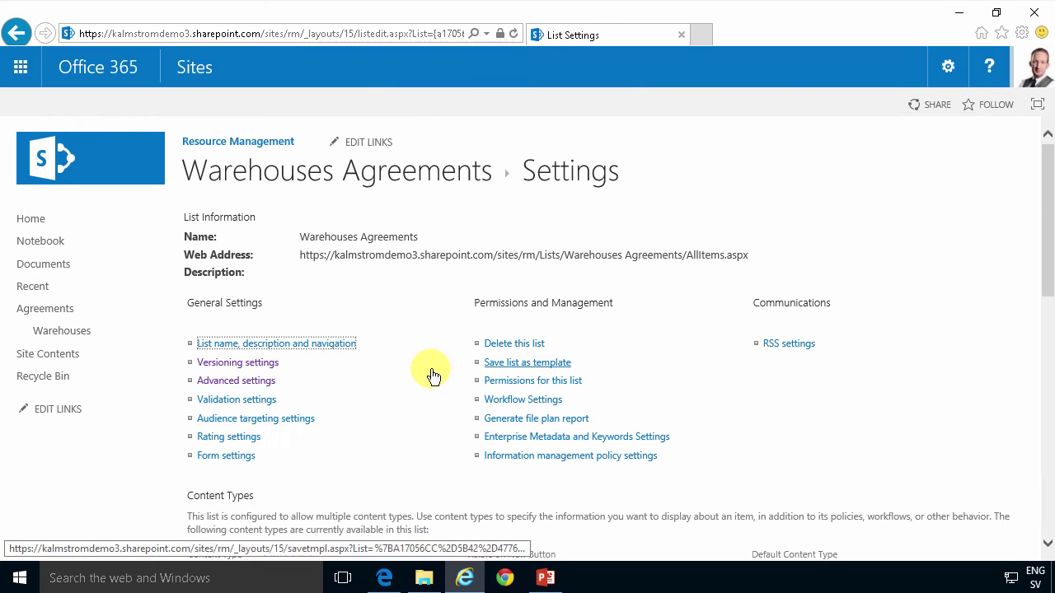
{"action": "left_click", "coordinate": [234, 178]}
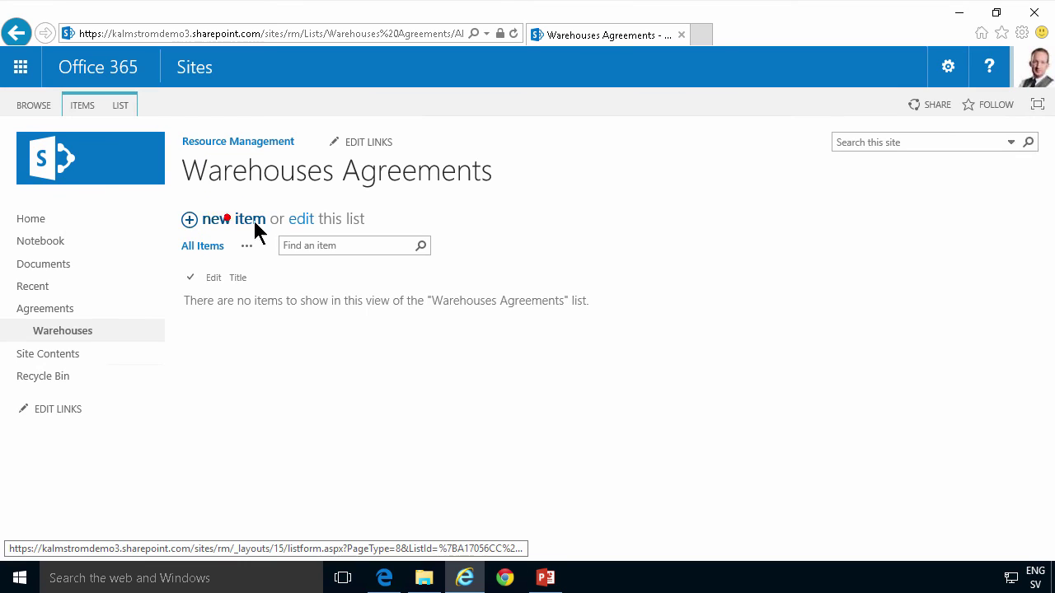
Step: Start a new item titled 'Warehouse 1' with 456 square meters and end date 8/27/2015
{"action": "left_click", "coordinate": [248, 219]}
{"action": "type", "text": "Warehouse "}
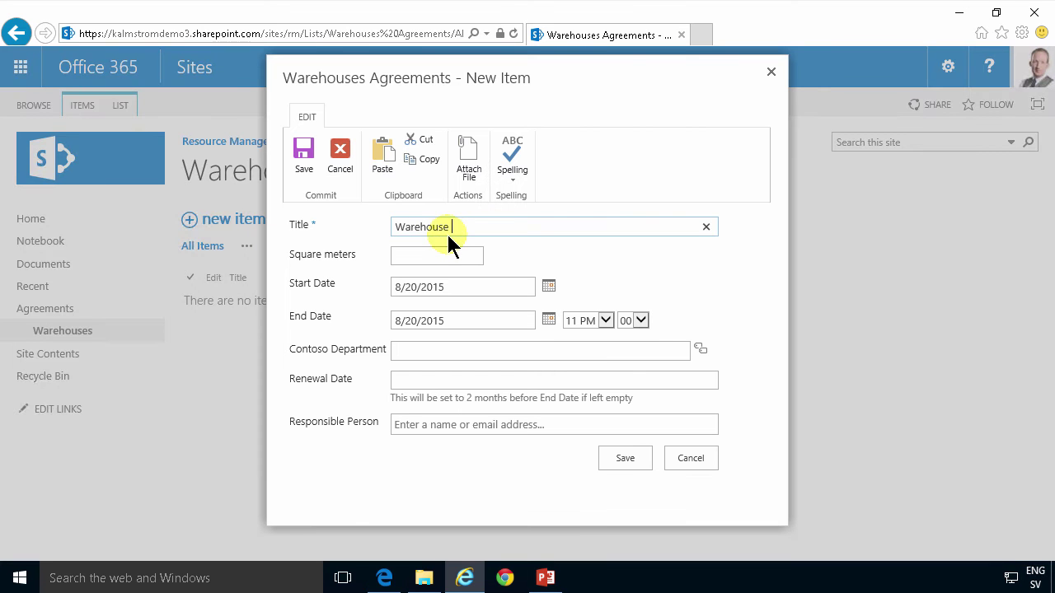
{"action": "type", "text": "1"}
{"action": "key", "text": "Tab"}
{"action": "type", "text": "45"}
{"action": "key", "text": "Tab"}
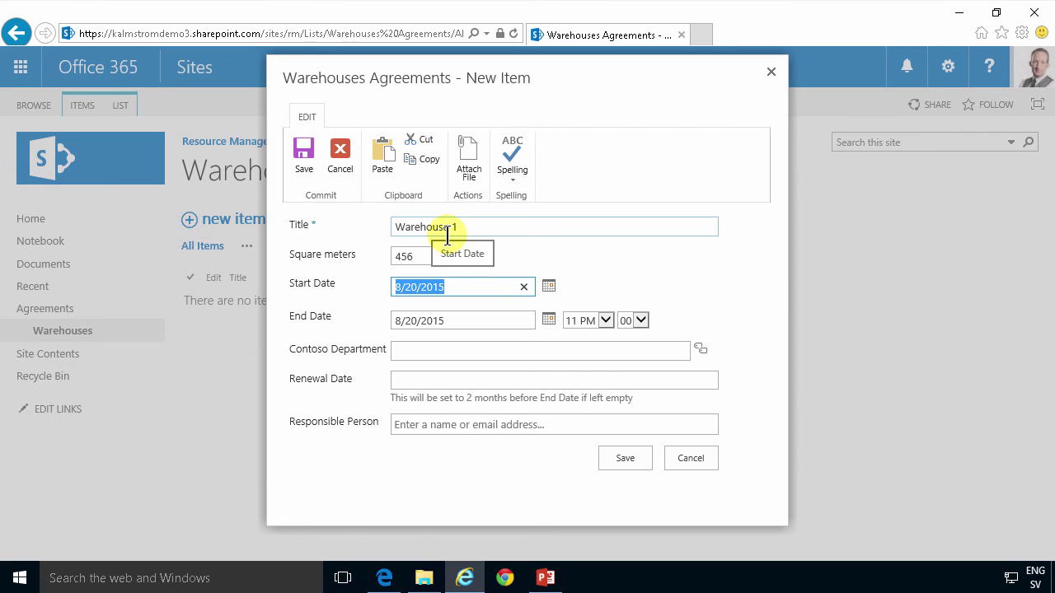
{"action": "left_click", "coordinate": [548, 326]}
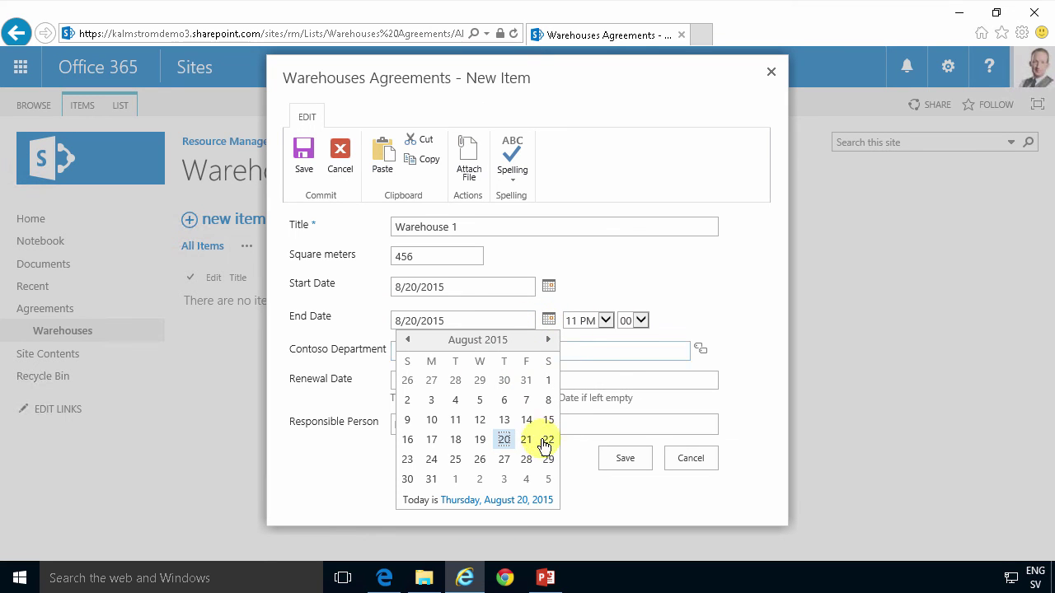
{"action": "left_click", "coordinate": [505, 463]}
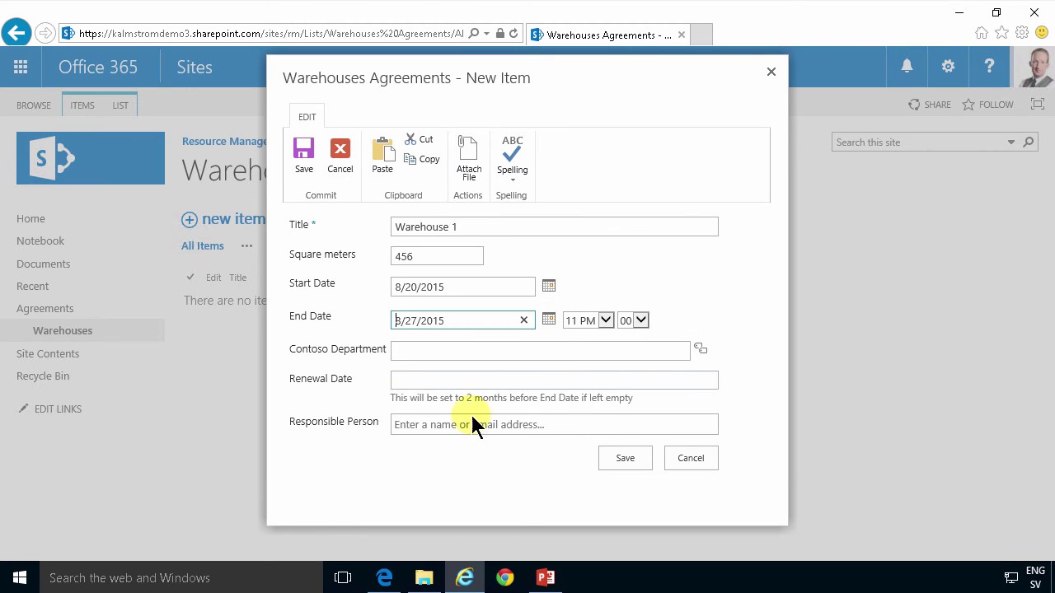
Step: Choose Sales as the Contoso Department term
{"action": "left_click", "coordinate": [430, 358]}
{"action": "left_click", "coordinate": [431, 350]}
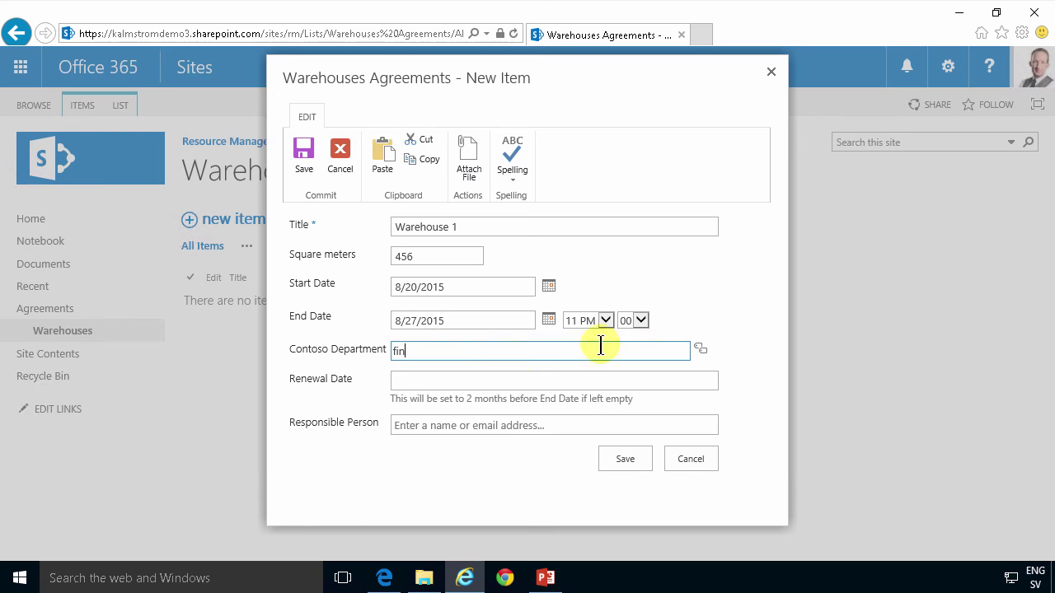
{"action": "left_click", "coordinate": [699, 349]}
{"action": "left_click", "coordinate": [269, 218]}
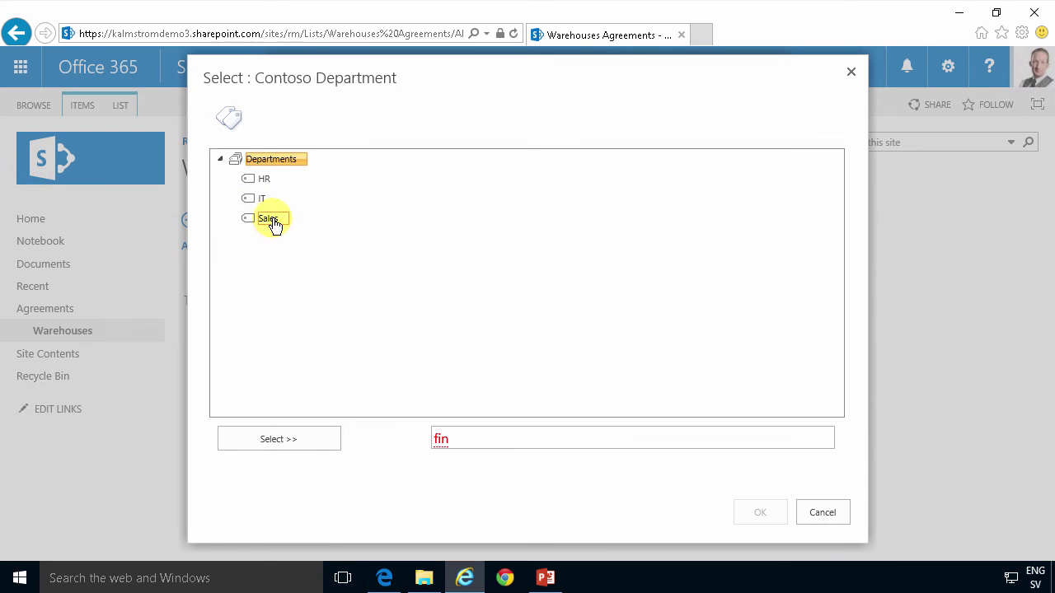
{"action": "left_click", "coordinate": [278, 443]}
{"action": "left_click", "coordinate": [736, 511]}
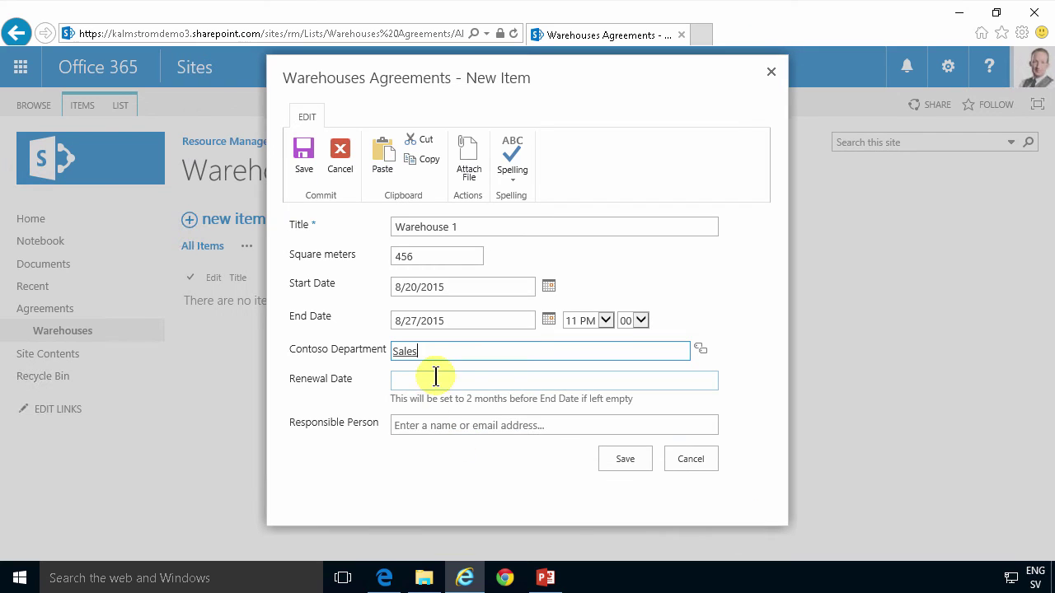
Step: Enter the responsible person from the people picker suggestions and save the item
{"action": "left_click", "coordinate": [435, 377]}
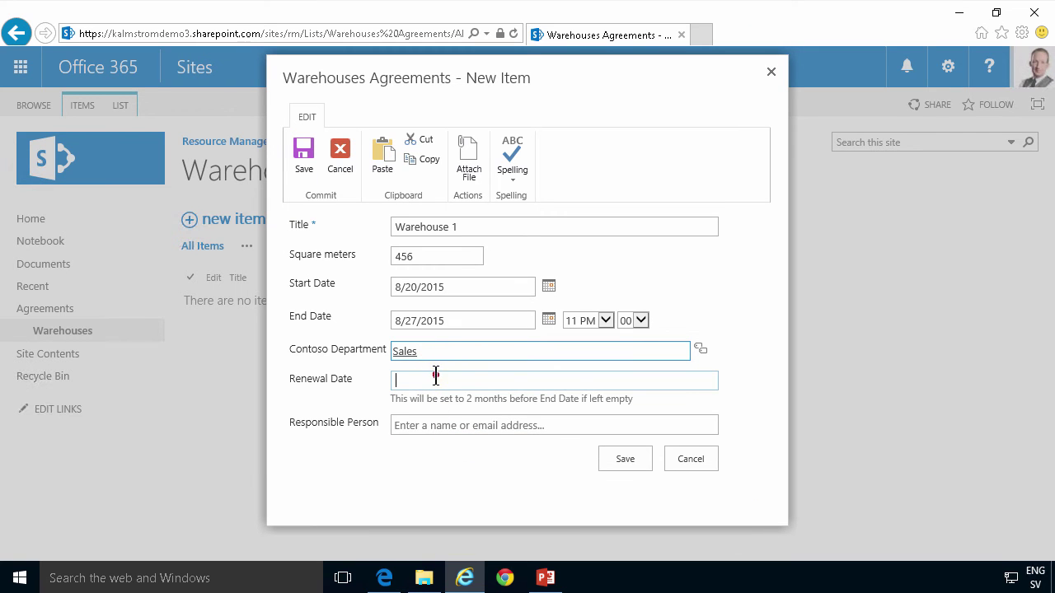
{"action": "left_click", "coordinate": [550, 424]}
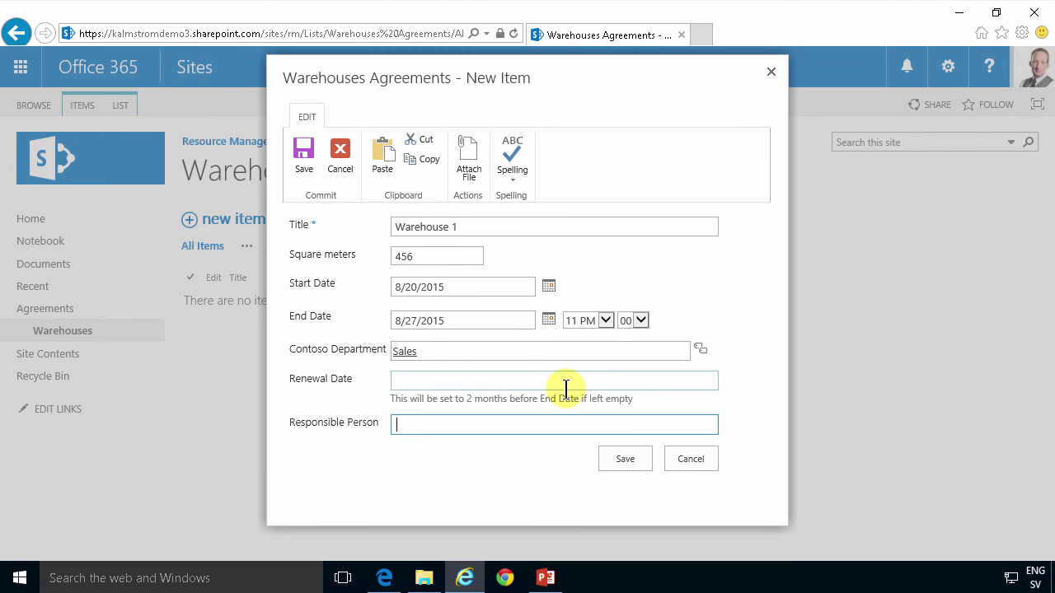
{"action": "type", "text": "ana"}
{"action": "left_click", "coordinate": [486, 453]}
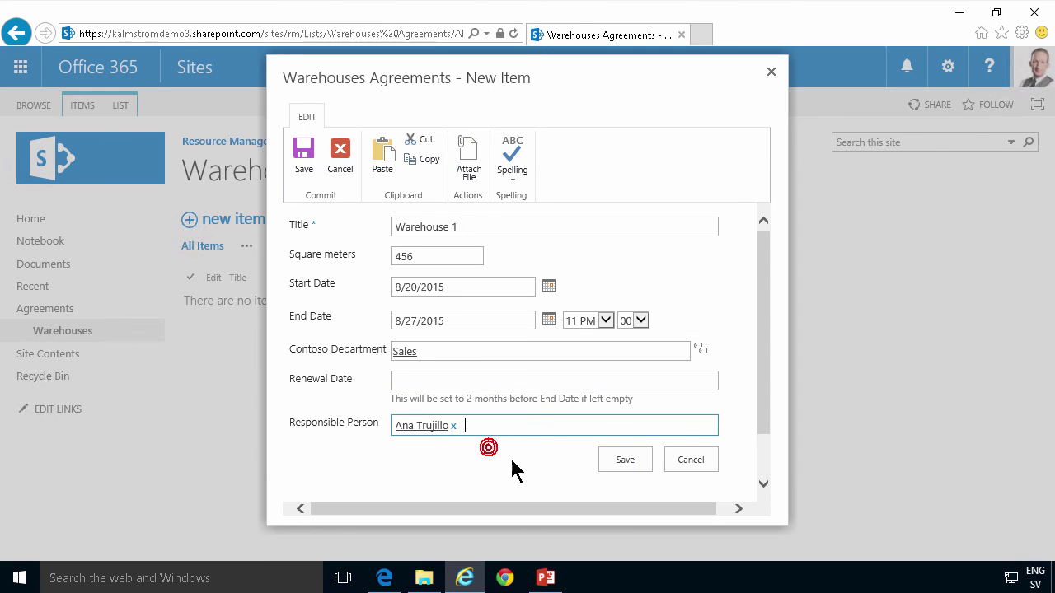
{"action": "left_click", "coordinate": [620, 457]}
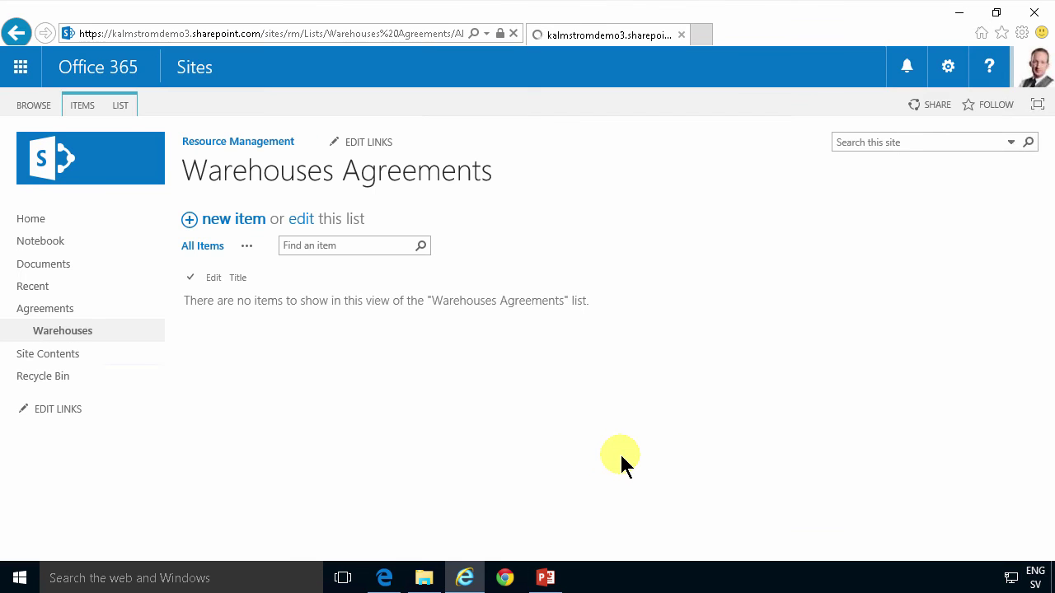
Step: Show Renewal Date, Square meters, Start Date and End Date in the view, End Date at position 23
{"action": "left_click", "coordinate": [247, 246]}
{"action": "left_click", "coordinate": [277, 270]}
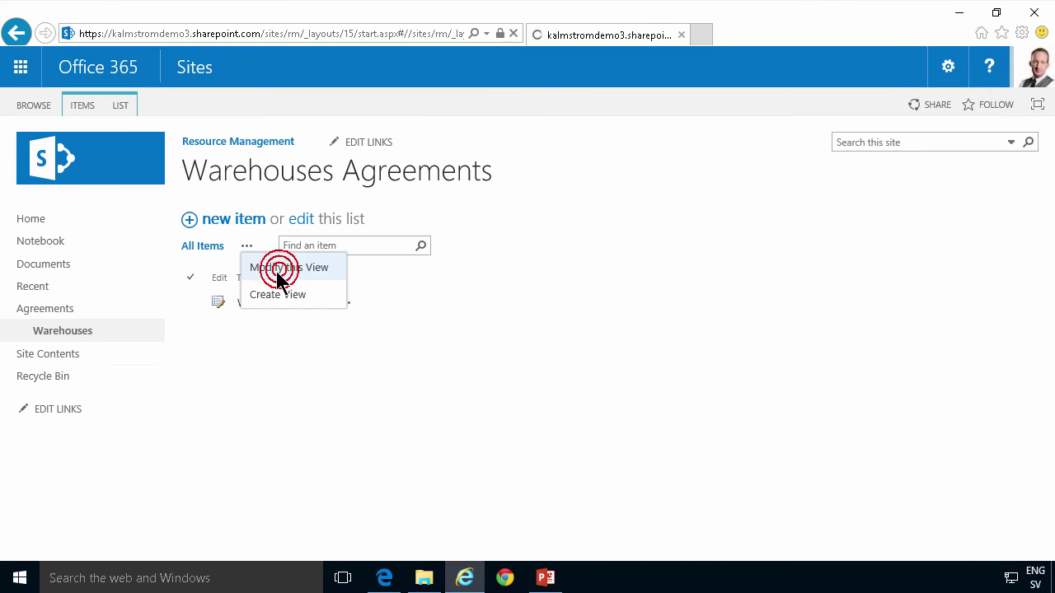
{"action": "scroll", "coordinate": [749, 452], "scroll_direction": "down", "scroll_amount": 3}
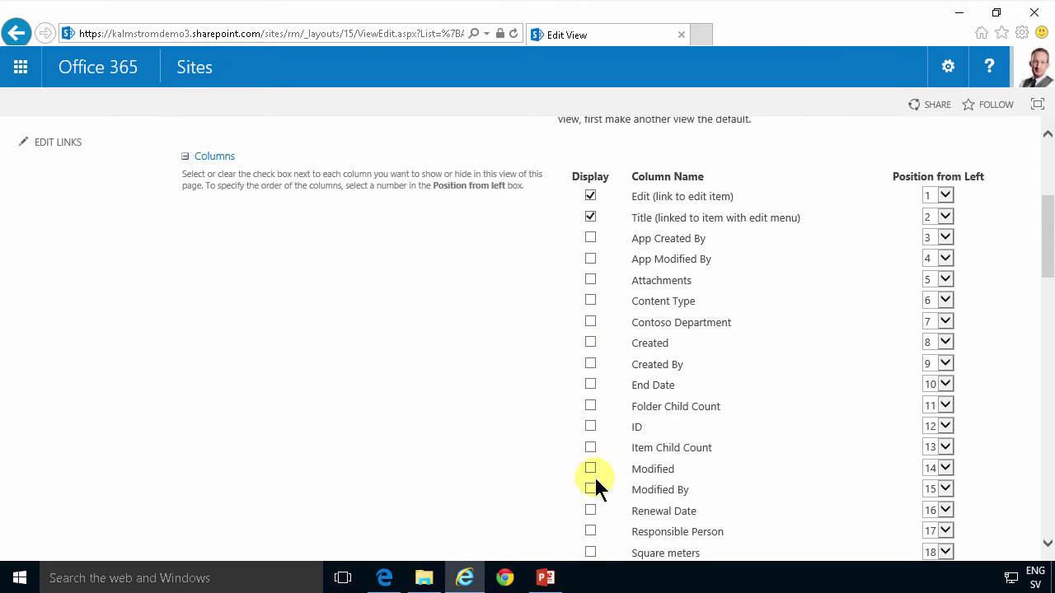
{"action": "scroll", "coordinate": [605, 500], "scroll_direction": "down", "scroll_amount": 1}
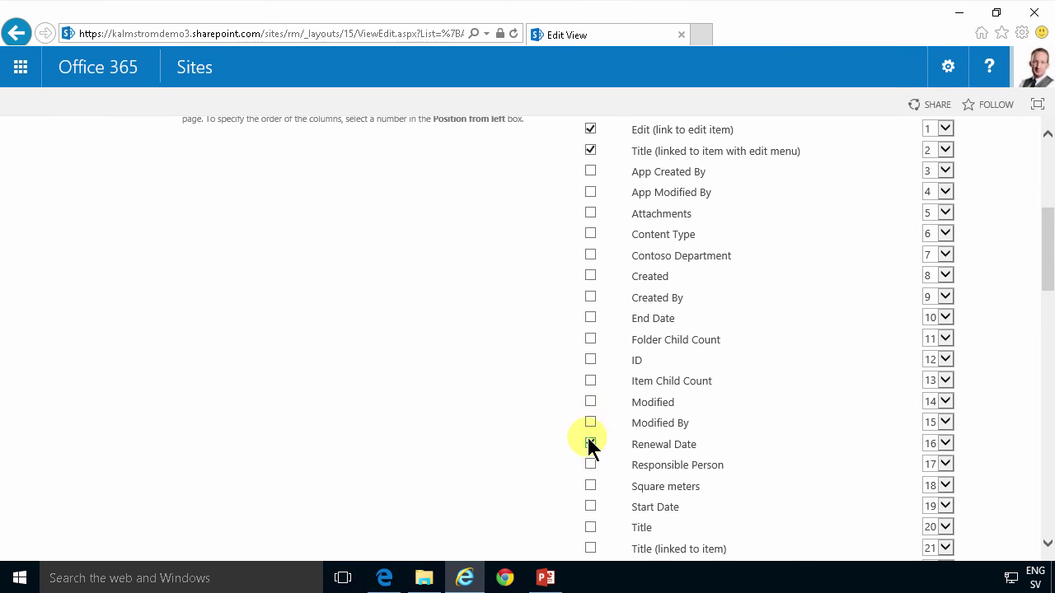
{"action": "left_click", "coordinate": [590, 444]}
{"action": "left_click", "coordinate": [590, 486]}
{"action": "scroll", "coordinate": [690, 500], "scroll_direction": "down", "scroll_amount": 2}
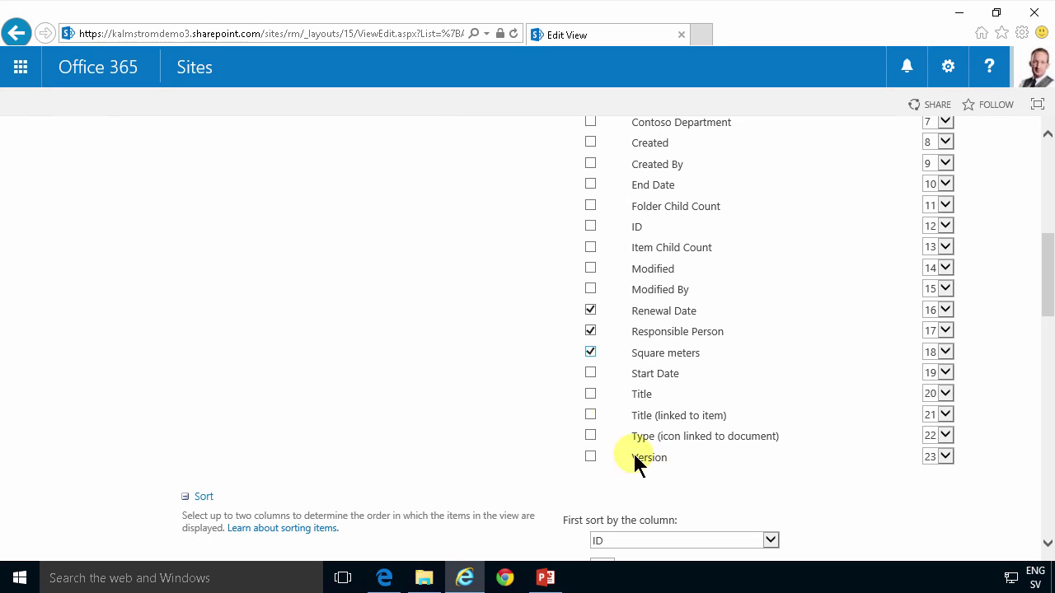
{"action": "left_click", "coordinate": [590, 373]}
{"action": "scroll", "coordinate": [595, 375], "scroll_direction": "up", "scroll_amount": 2}
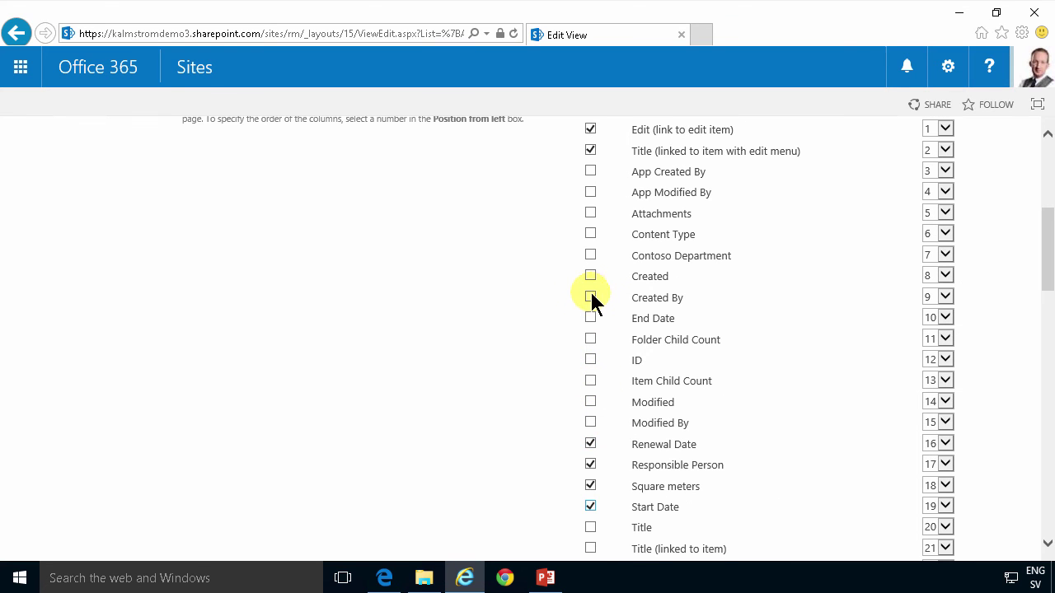
{"action": "left_click", "coordinate": [590, 319]}
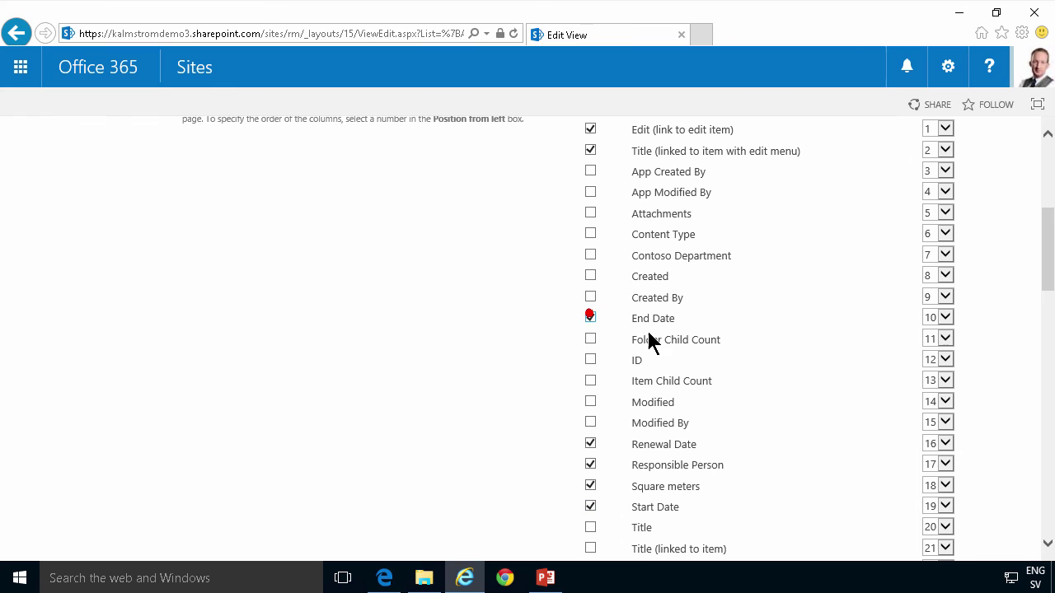
{"action": "left_click", "coordinate": [944, 317]}
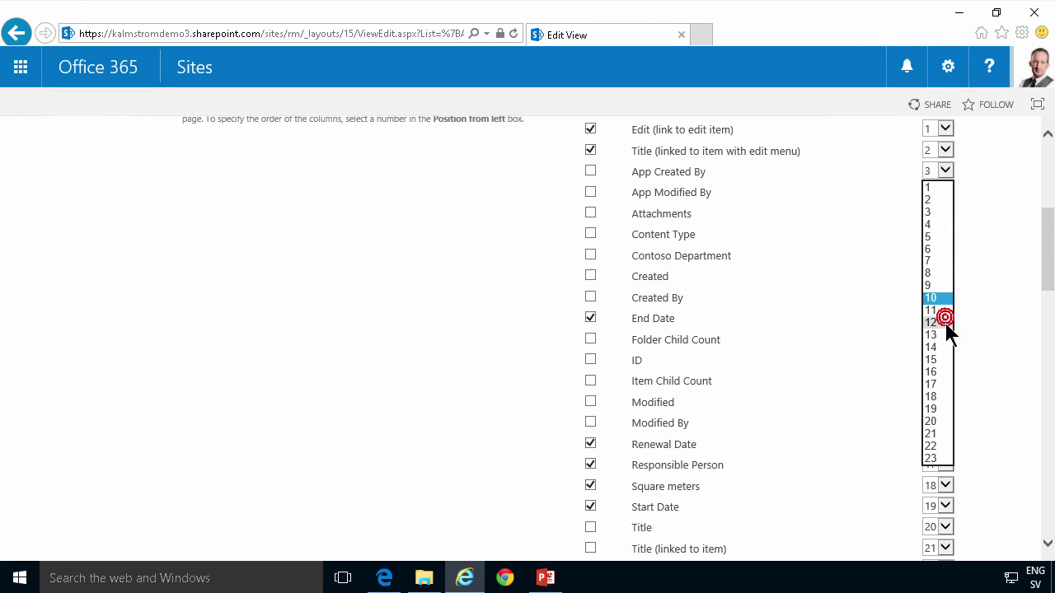
{"action": "left_click", "coordinate": [928, 458]}
Step: Set the Square meters column total to Sum and save the view
{"action": "scroll", "coordinate": [1024, 377], "scroll_direction": "down", "scroll_amount": 15}
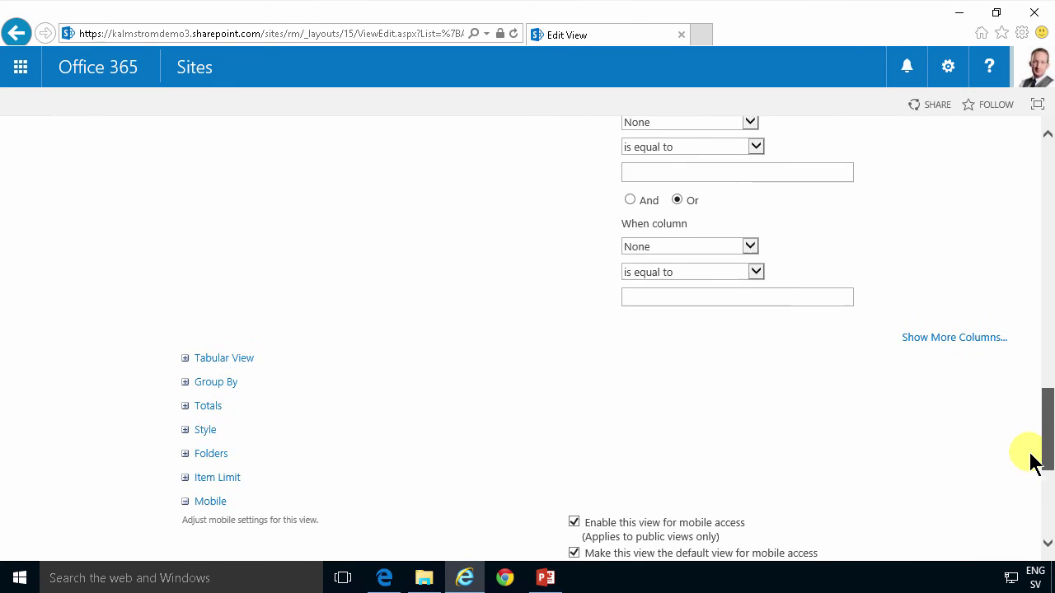
{"action": "left_click", "coordinate": [194, 267]}
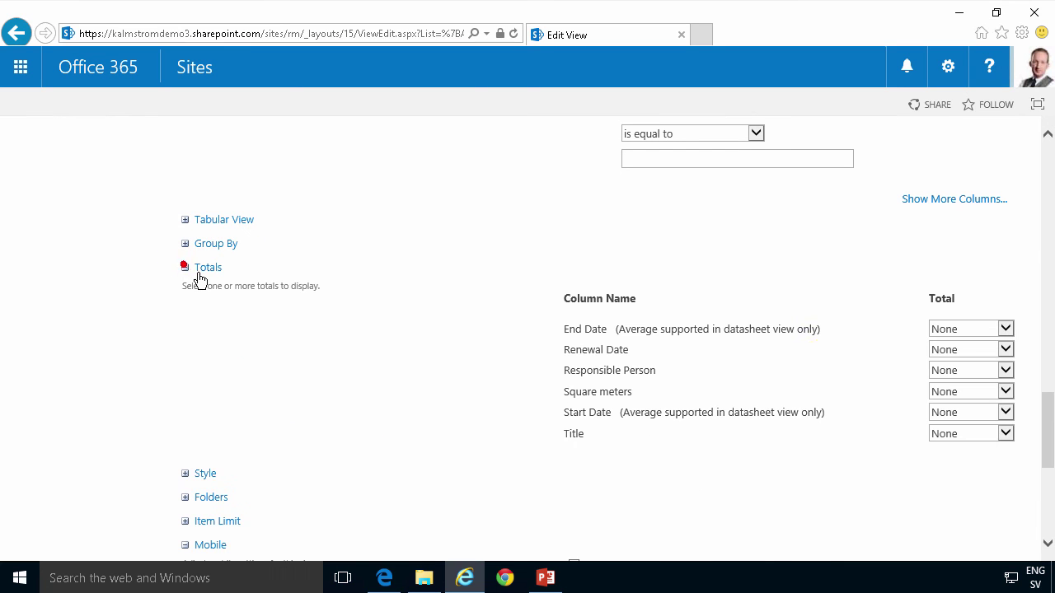
{"action": "left_click", "coordinate": [977, 394]}
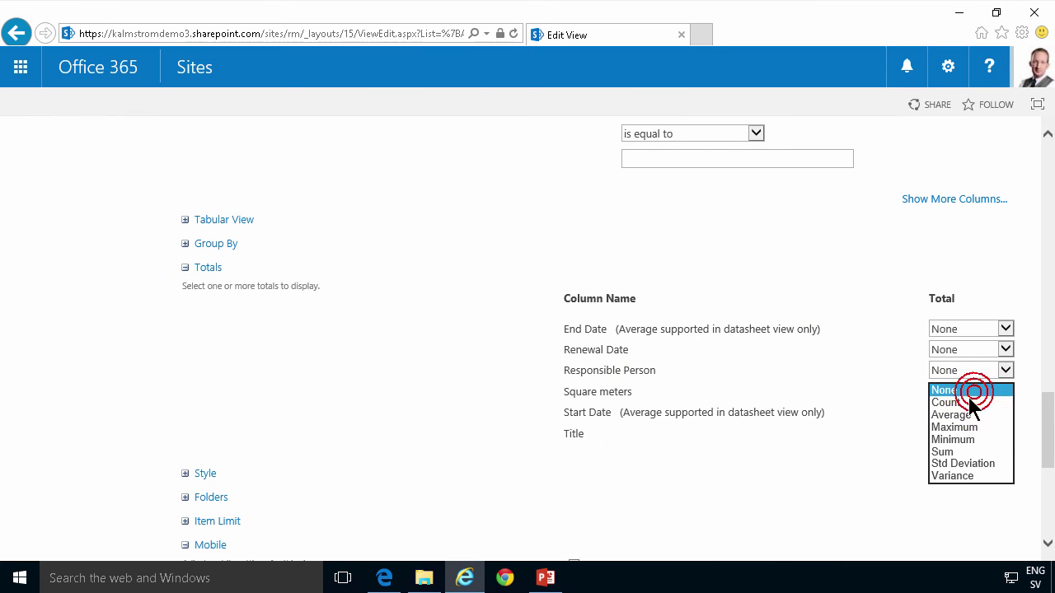
{"action": "left_click", "coordinate": [958, 454]}
{"action": "scroll", "coordinate": [1047, 460], "scroll_direction": "up", "scroll_amount": 15}
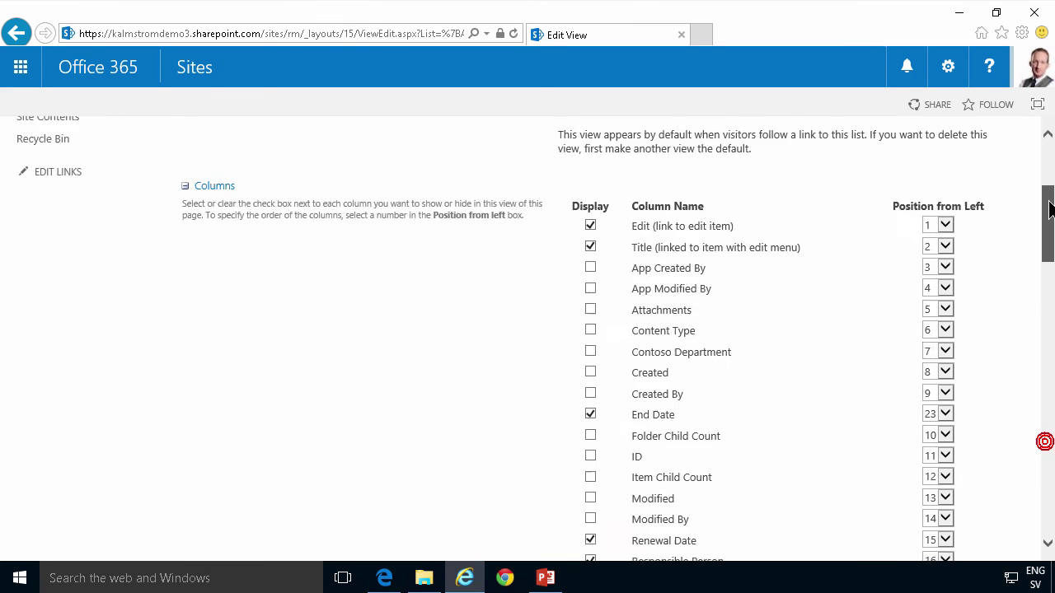
{"action": "left_click", "coordinate": [921, 219]}
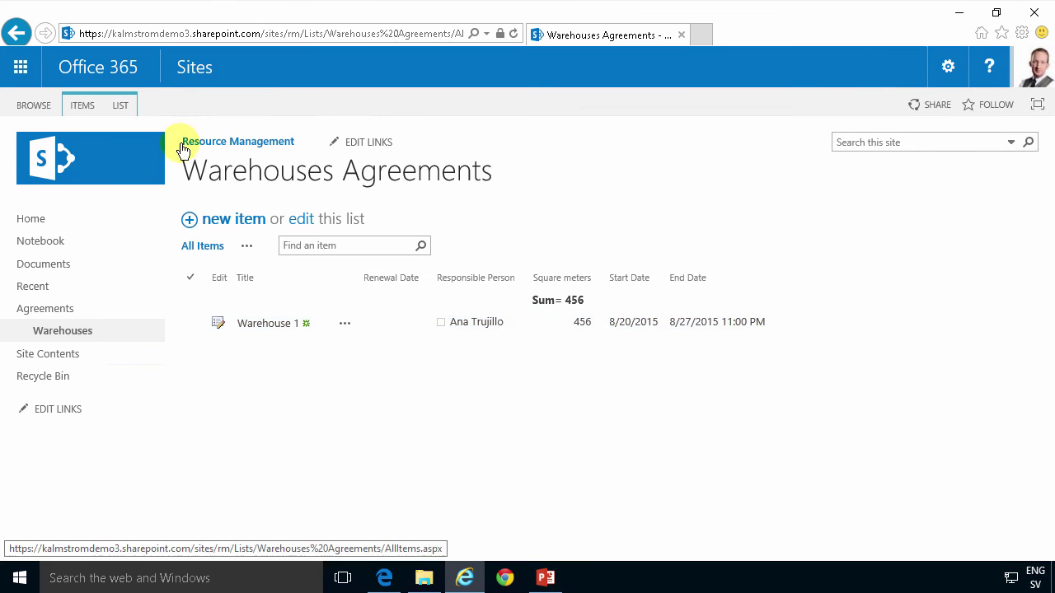
Step: Change the End Date column's format to Date Only in List Settings
{"action": "left_click", "coordinate": [123, 106]}
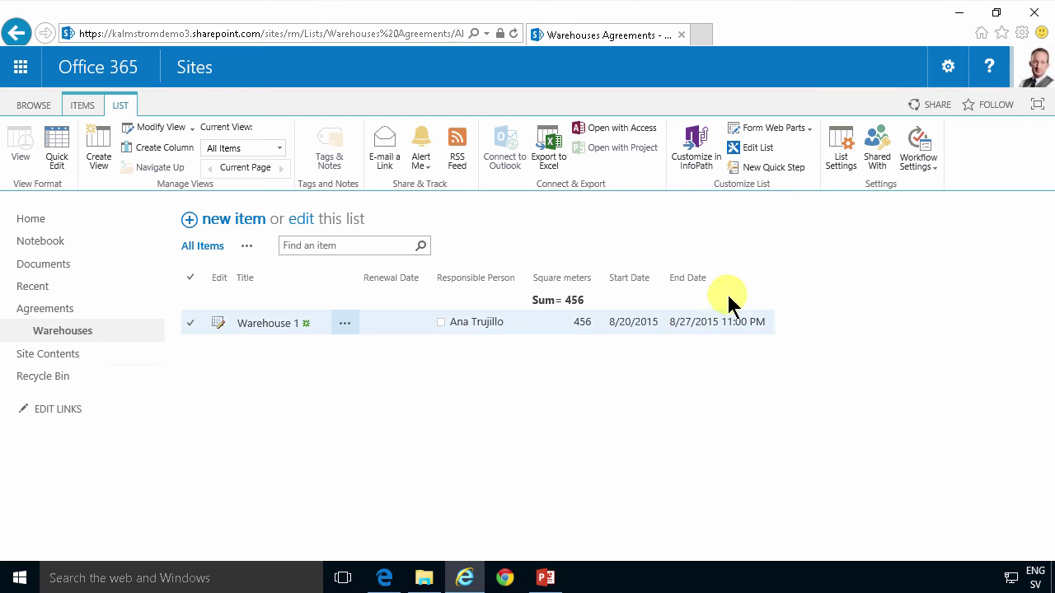
{"action": "left_click", "coordinate": [843, 143]}
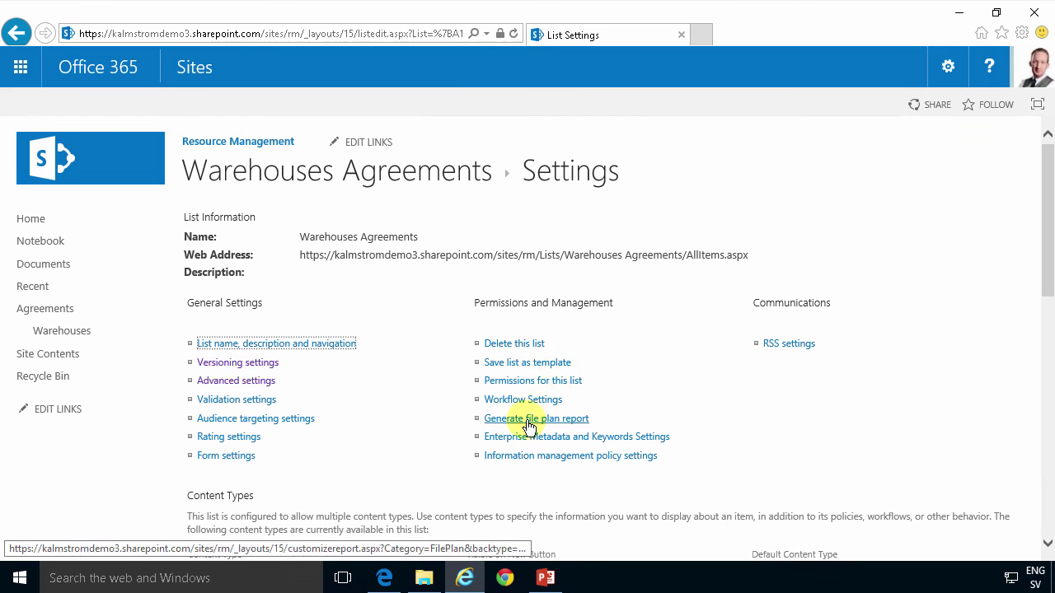
{"action": "scroll", "coordinate": [527, 424], "scroll_direction": "down", "scroll_amount": 3}
{"action": "scroll", "coordinate": [520, 428], "scroll_direction": "down", "scroll_amount": 2}
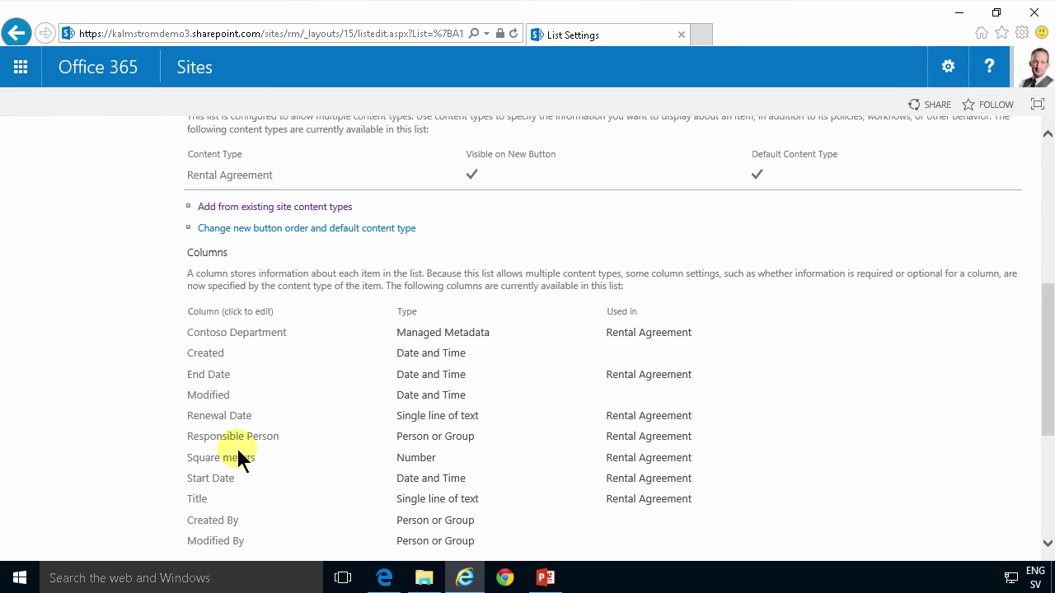
{"action": "left_click", "coordinate": [206, 377]}
{"action": "scroll", "coordinate": [599, 395], "scroll_direction": "down", "scroll_amount": 3}
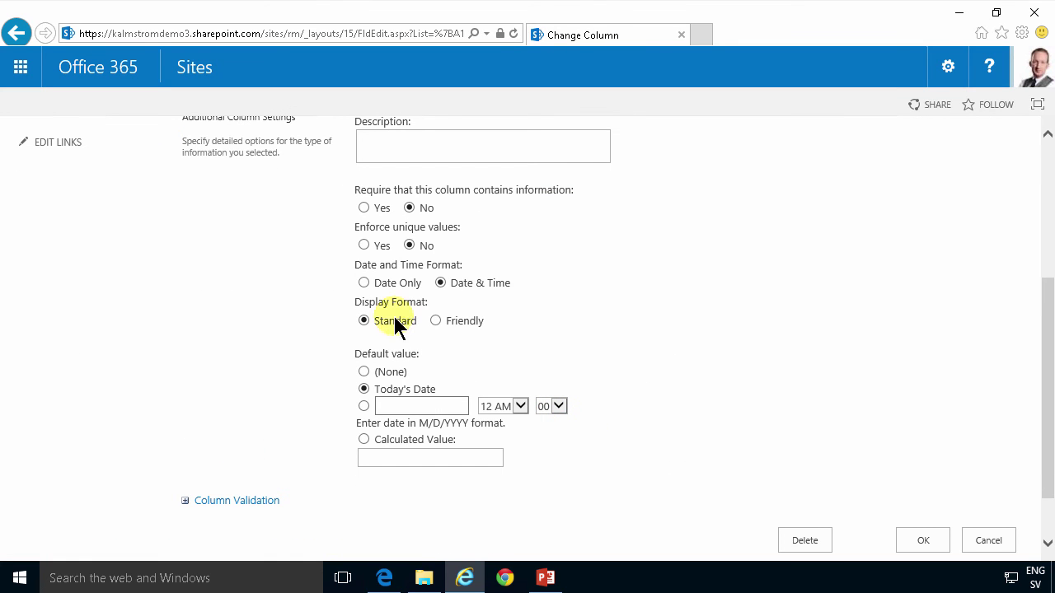
{"action": "left_click", "coordinate": [363, 282]}
{"action": "left_click", "coordinate": [909, 540]}
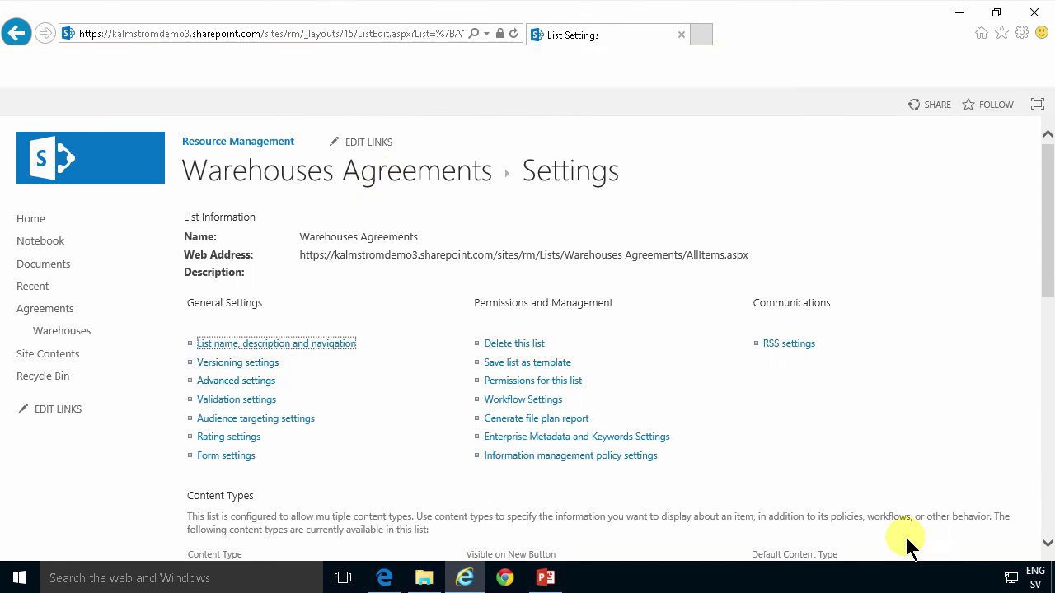